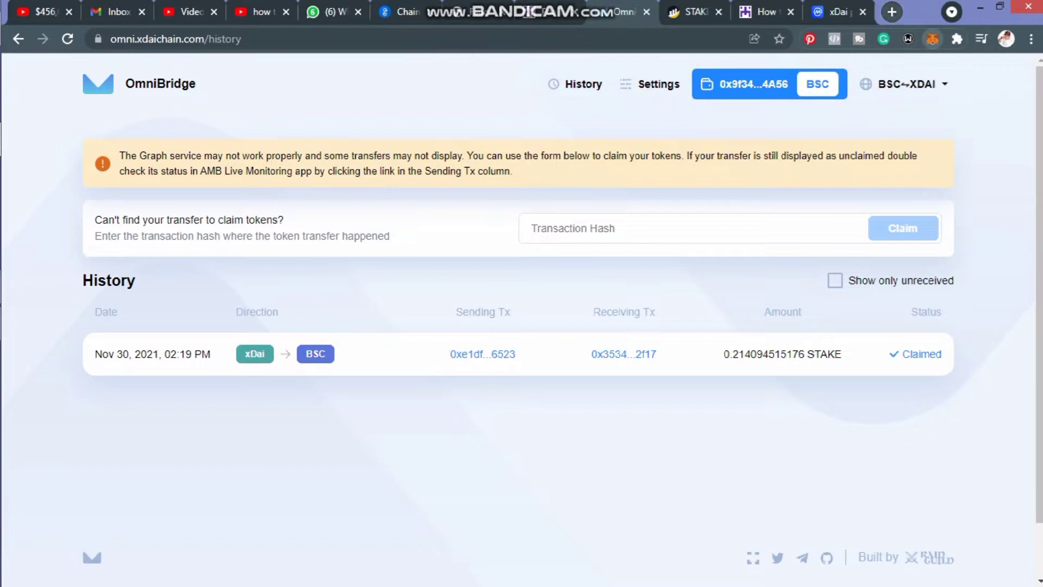
# - In a new browser tab, switch the MetaMask wallet from Smart Chain to POA Network Core
pyautogui.click(892, 12)
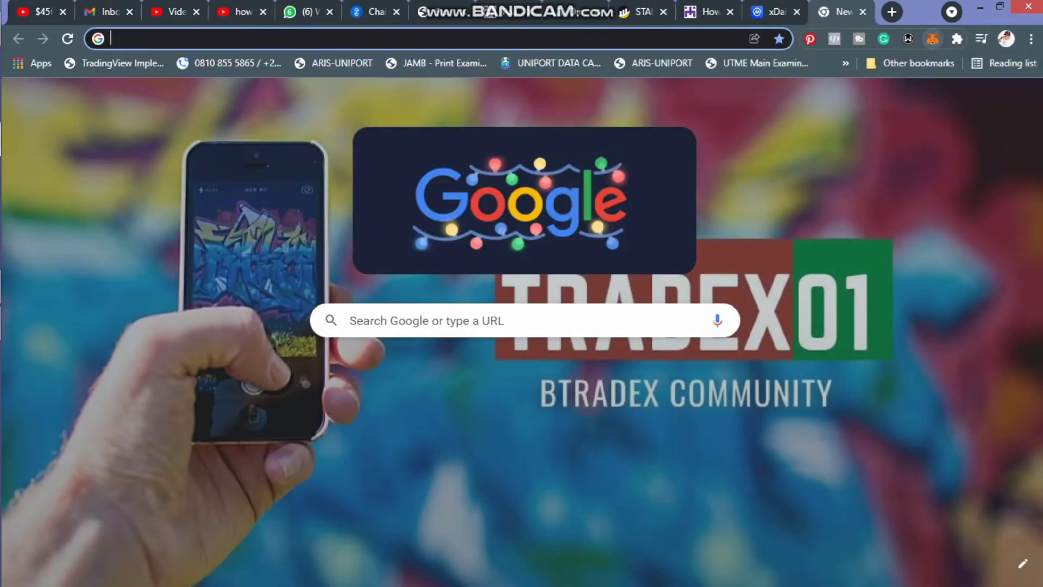
pyautogui.click(932, 39)
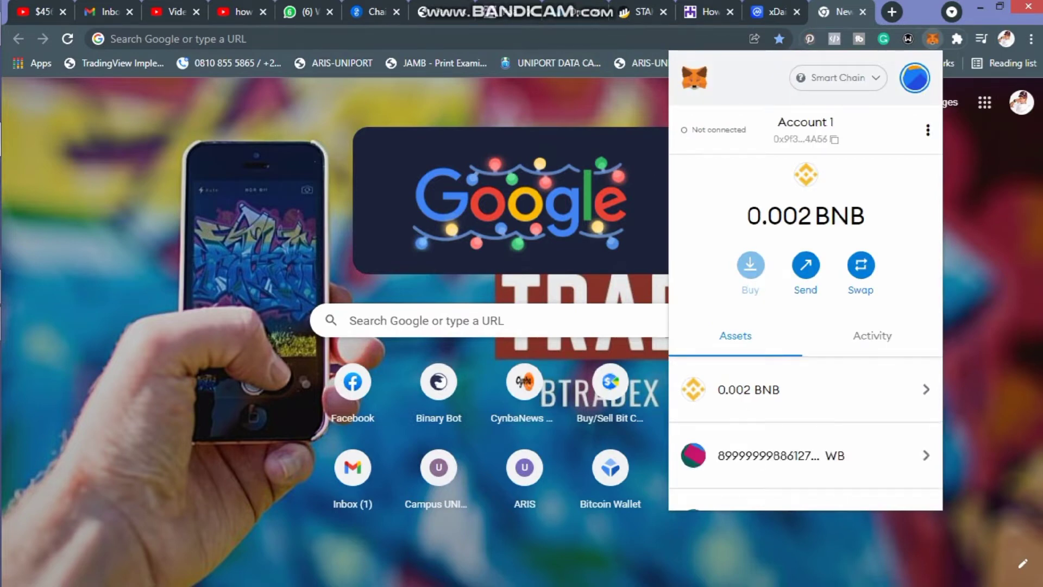
pyautogui.click(838, 78)
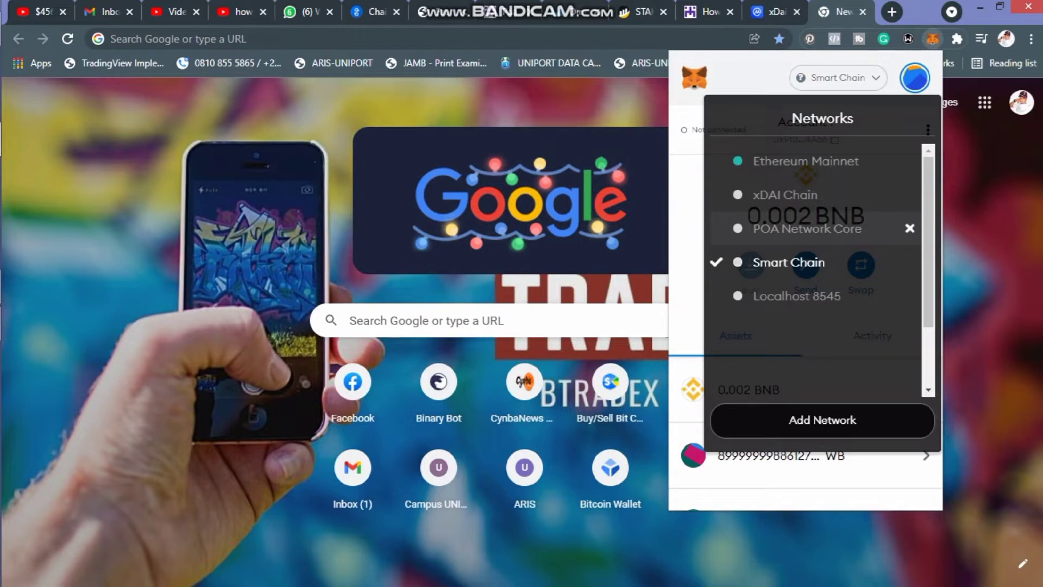
pyautogui.click(807, 228)
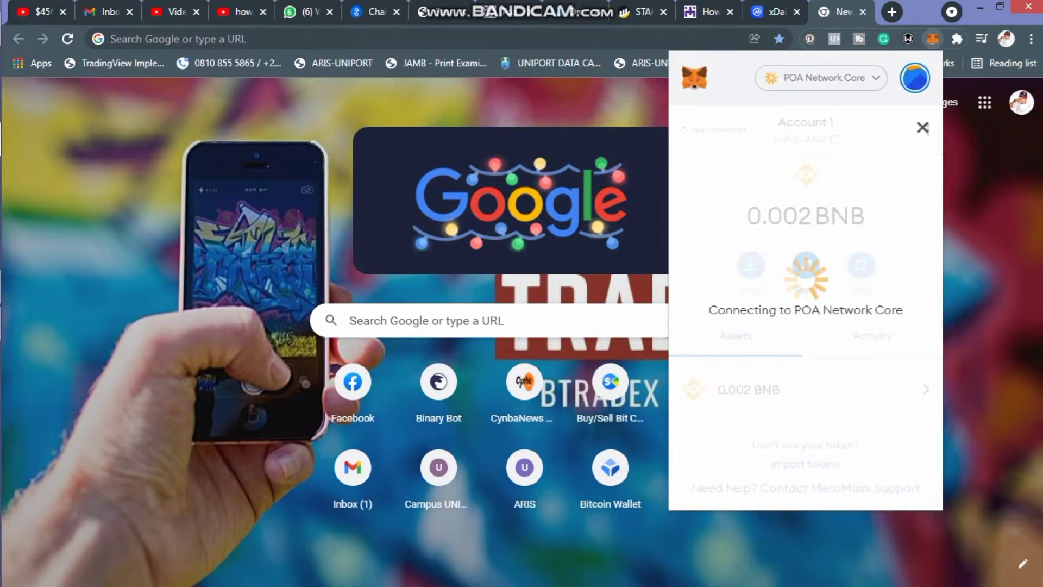
pyautogui.click(824, 78)
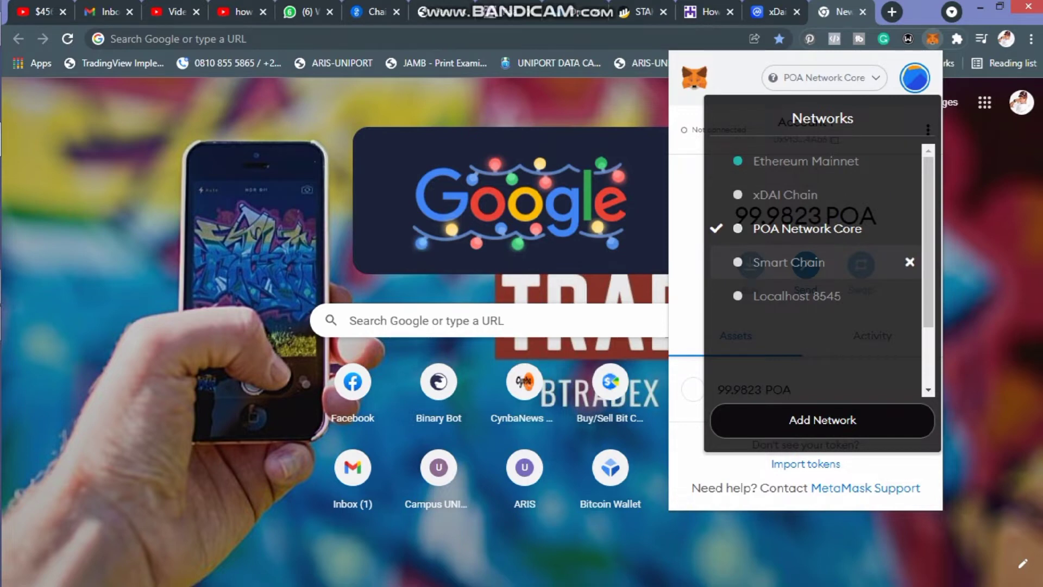
pyautogui.click(808, 229)
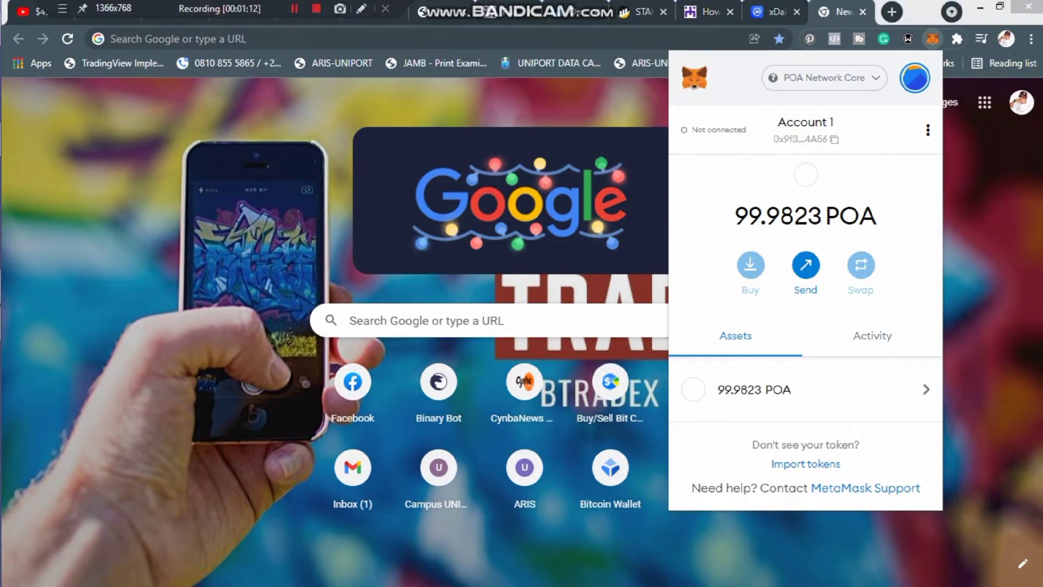
# - Search Chainlist for "poa" networks and check the wallet's selected network in MetaMask
pyautogui.click(376, 12)
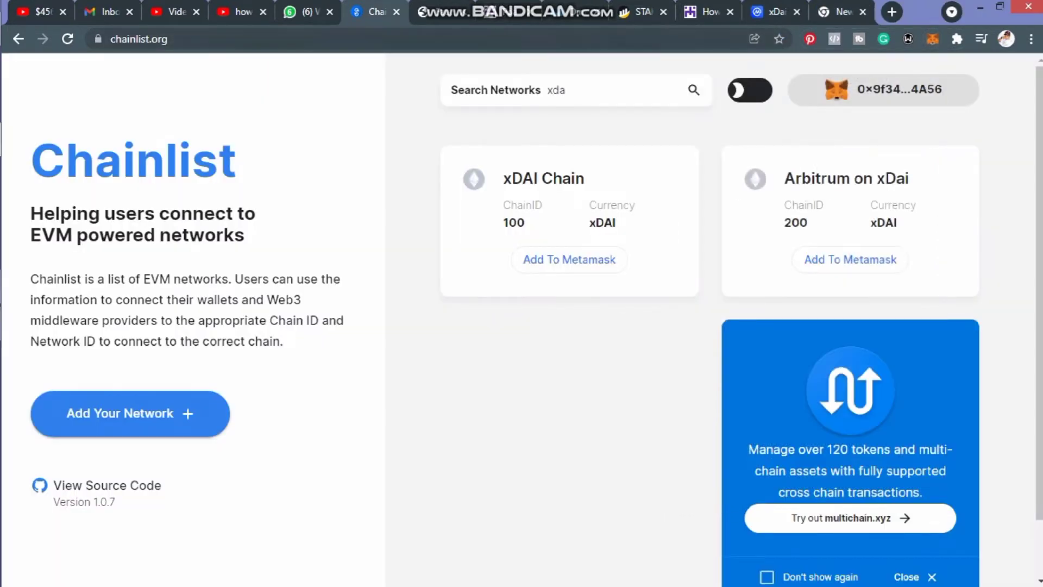
pyautogui.doubleClick(556, 90)
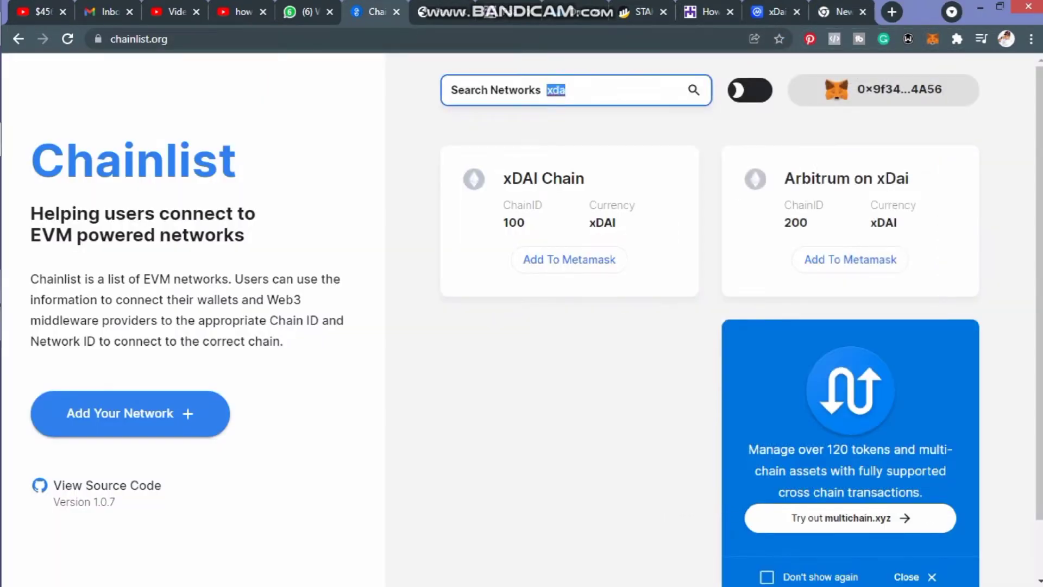
pyautogui.write('poa')
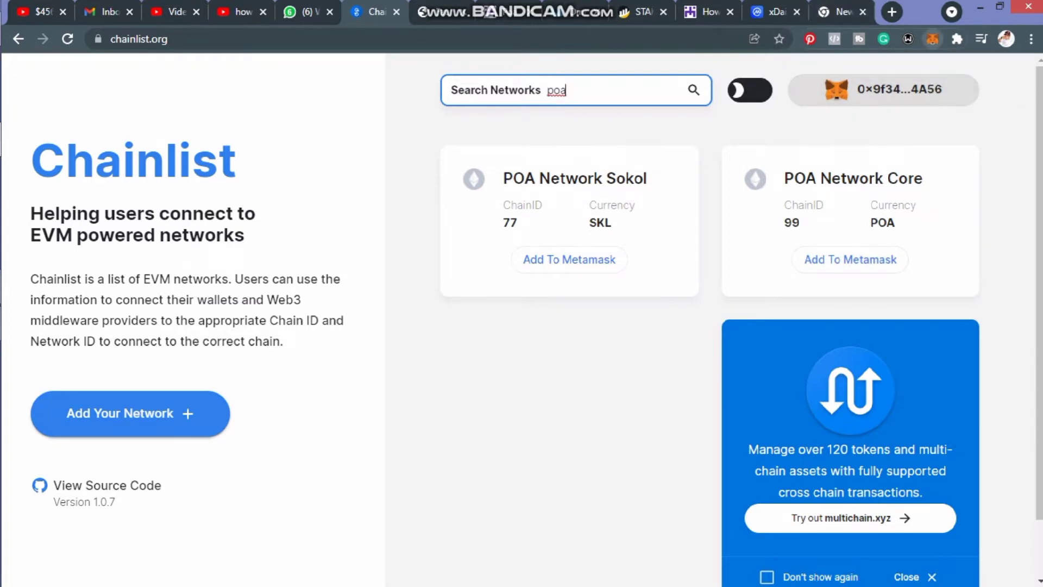
pyautogui.click(932, 39)
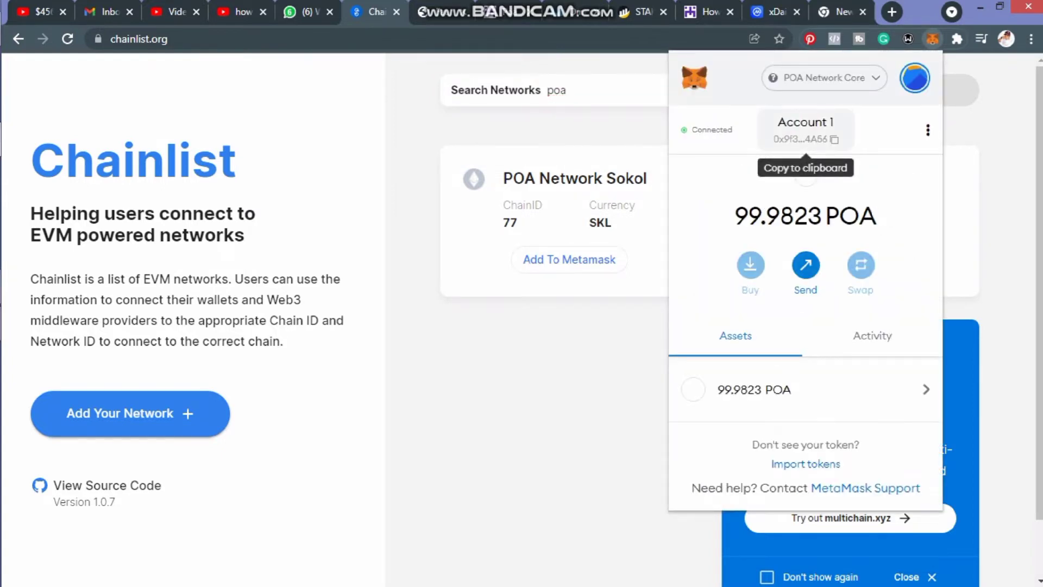
pyautogui.click(806, 130)
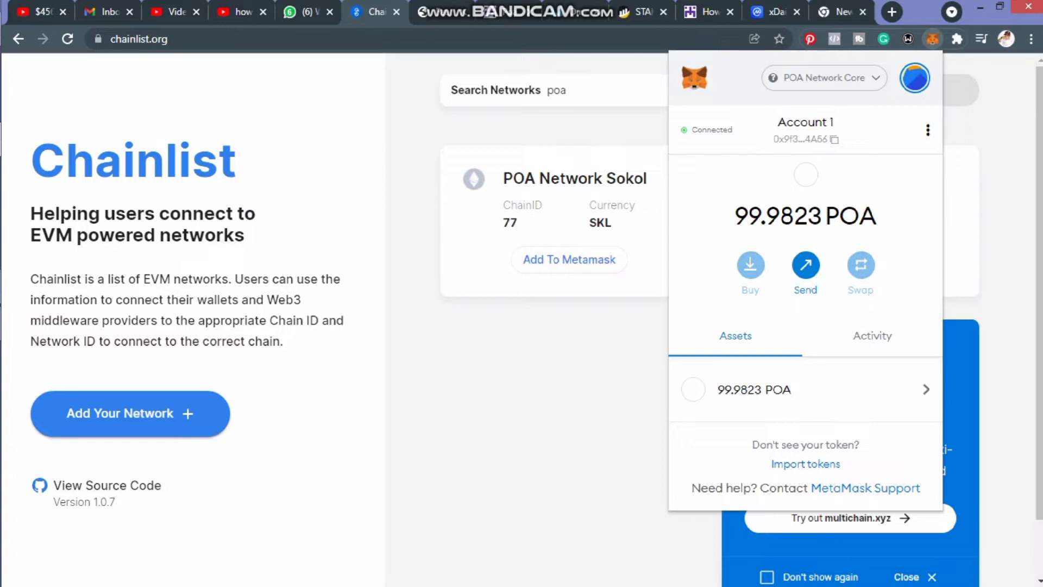
pyautogui.click(576, 90)
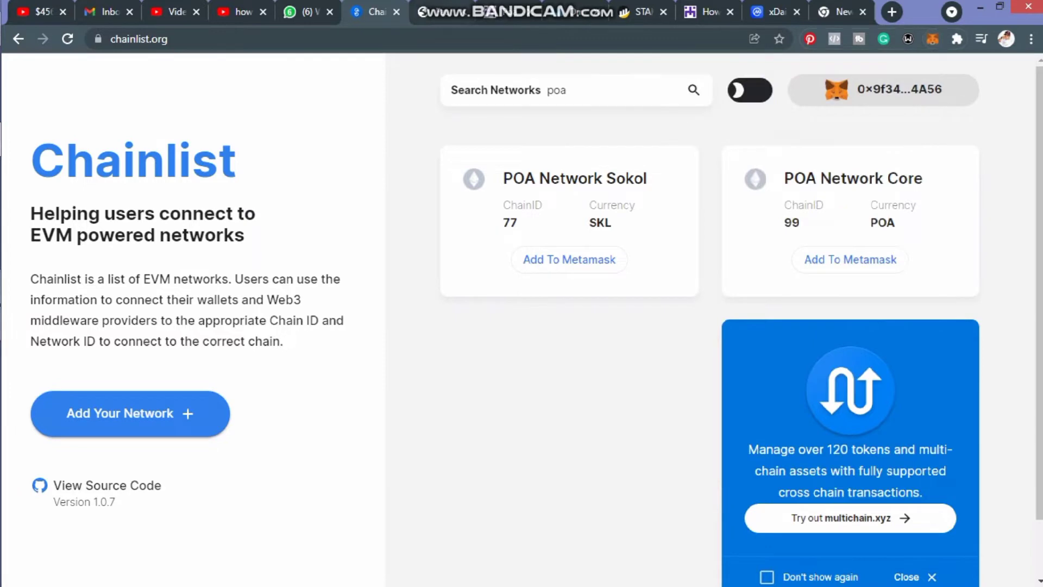
# - On OmniBridge, request a switch to xDai Chain and reconnect the wallet through MetaMask
pyautogui.click(572, 12)
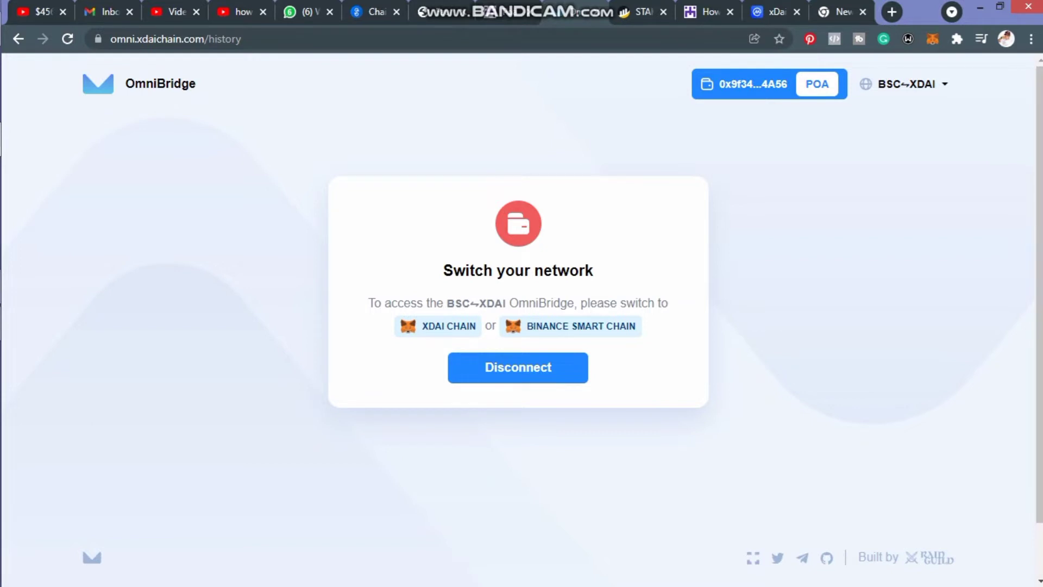
pyautogui.click(438, 326)
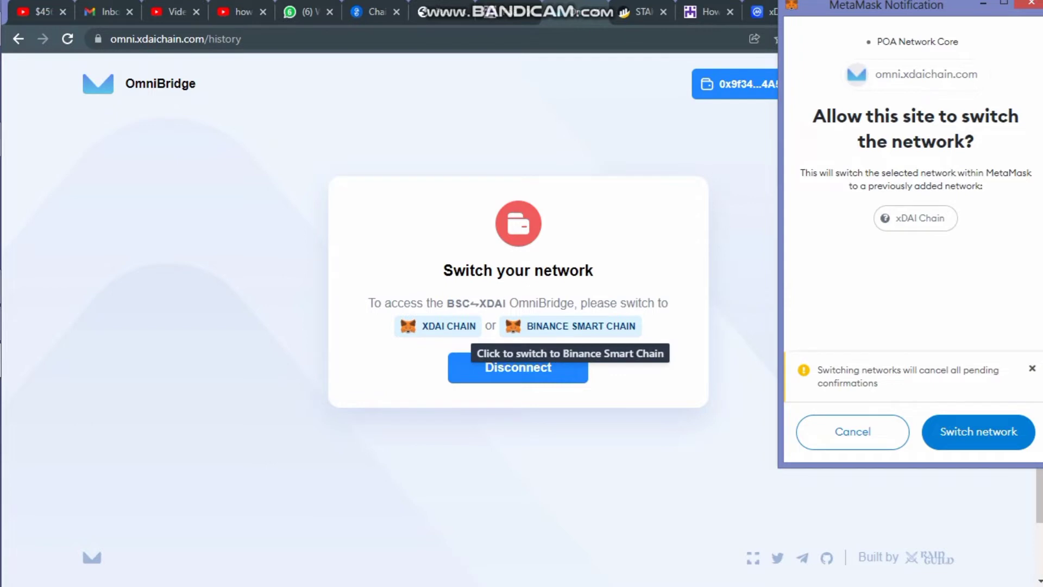
pyautogui.click(571, 327)
pyautogui.click(518, 368)
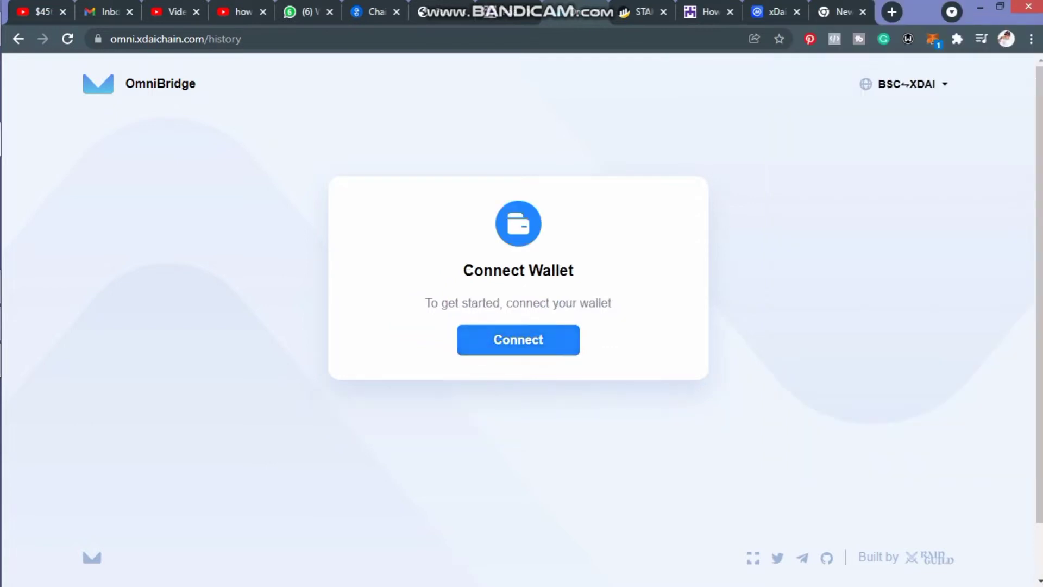
pyautogui.click(518, 340)
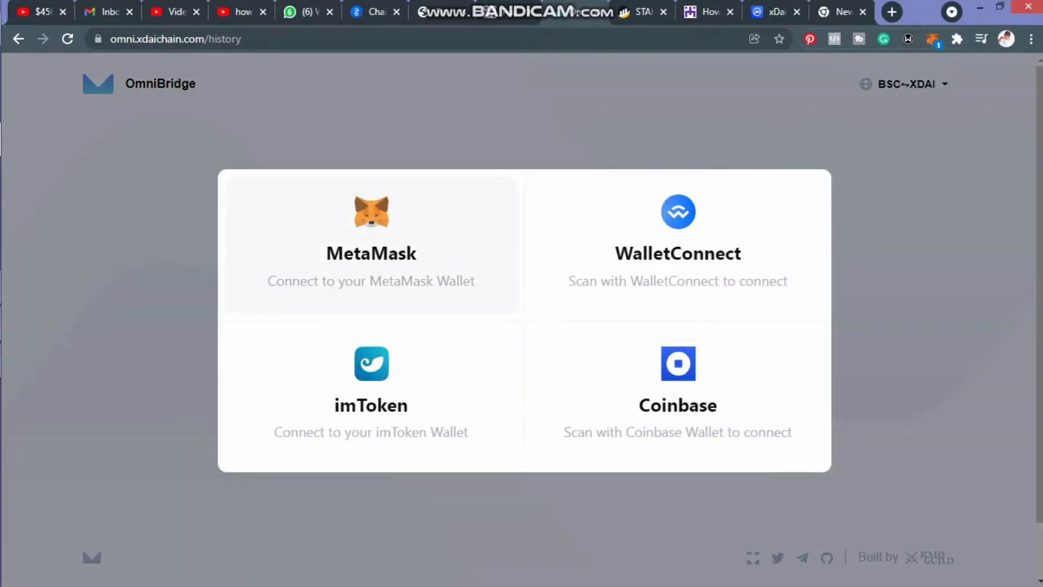
pyautogui.click(372, 245)
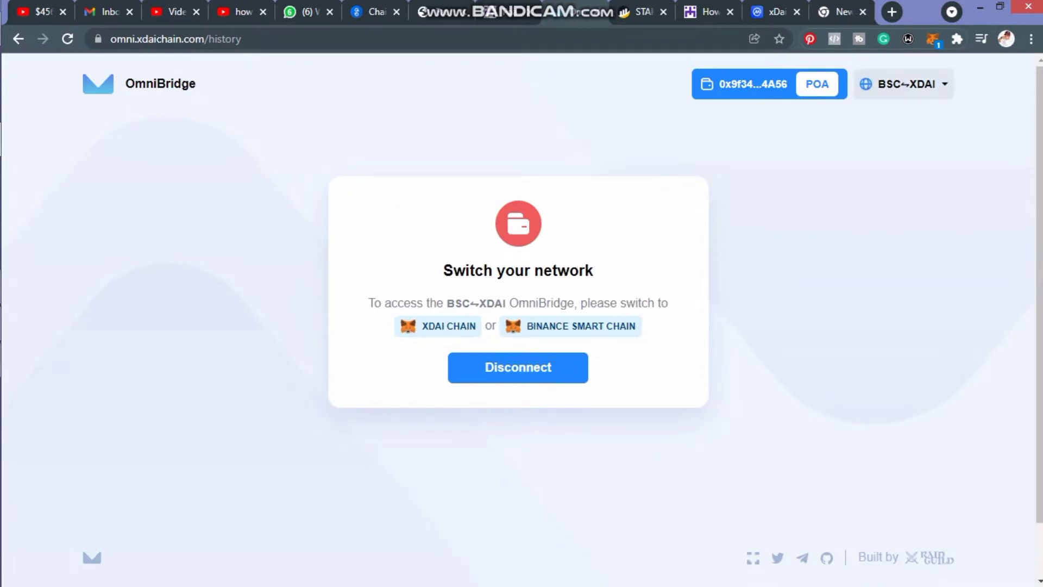
# - Set the OmniBridge bridge pair to POA⇋XDAI and dismiss the token selection dialog
pyautogui.click(904, 84)
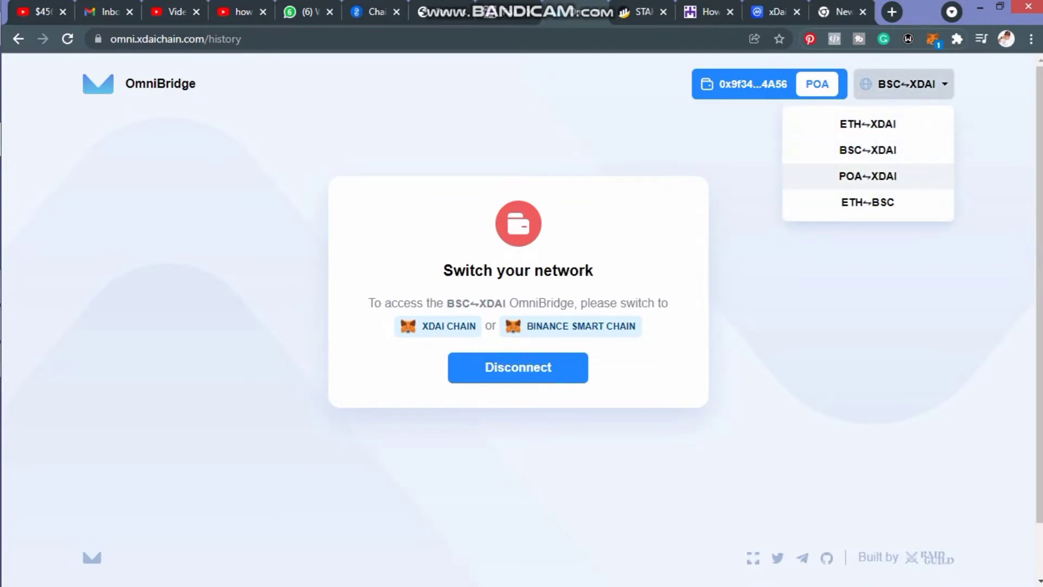
pyautogui.click(868, 176)
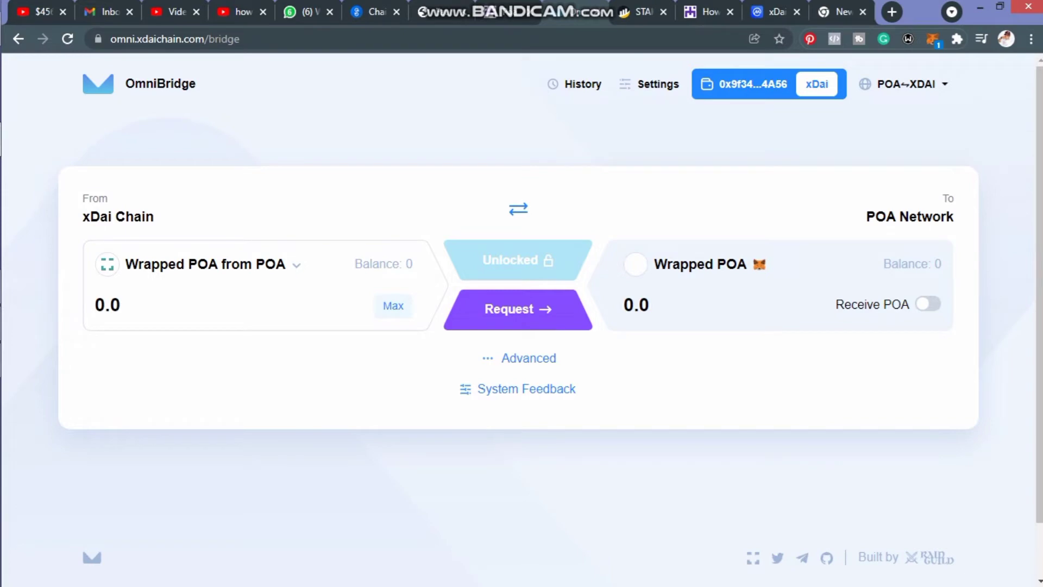
pyautogui.click(296, 265)
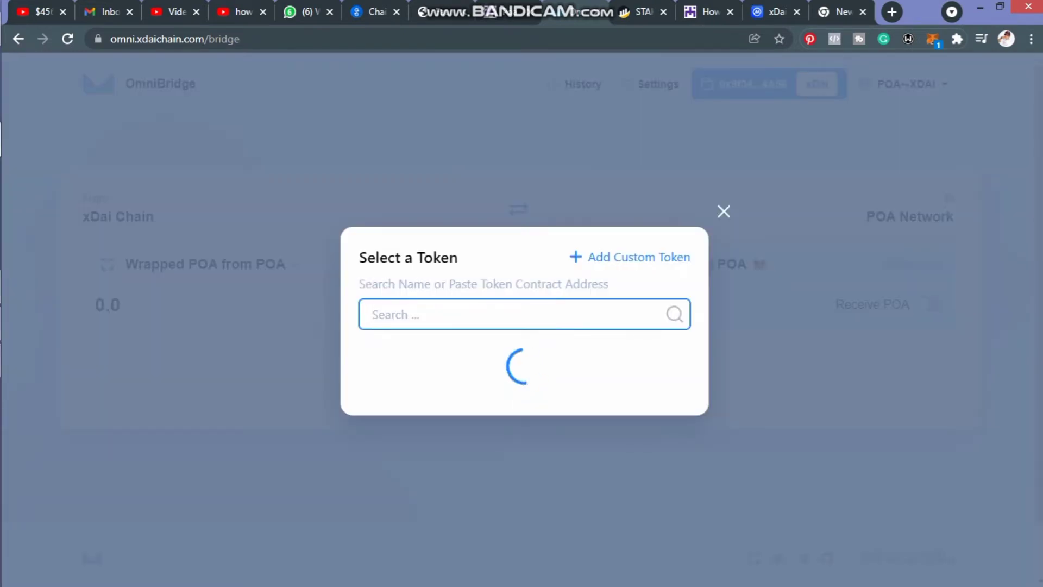
pyautogui.press('Escape')
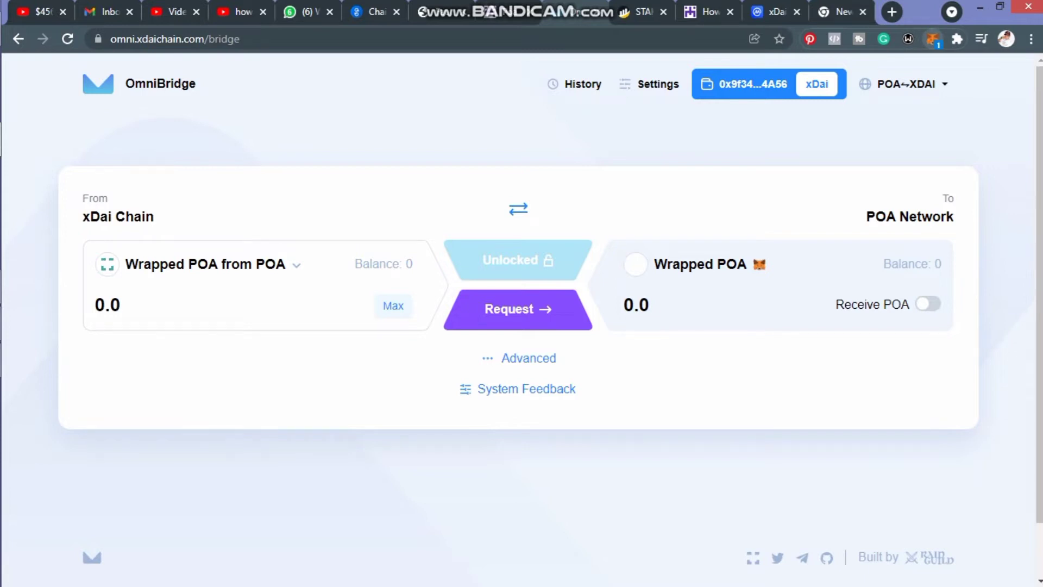
# - Reject the pending Ethereum Mainnet switch request in MetaMask and change the wallet's network to POA Network Core
pyautogui.click(933, 40)
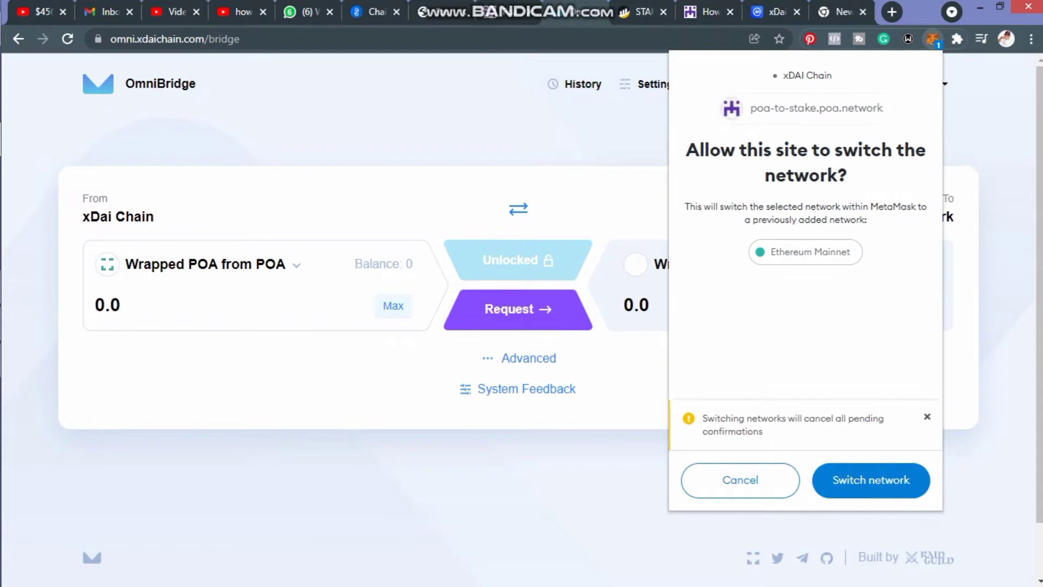
pyautogui.click(740, 480)
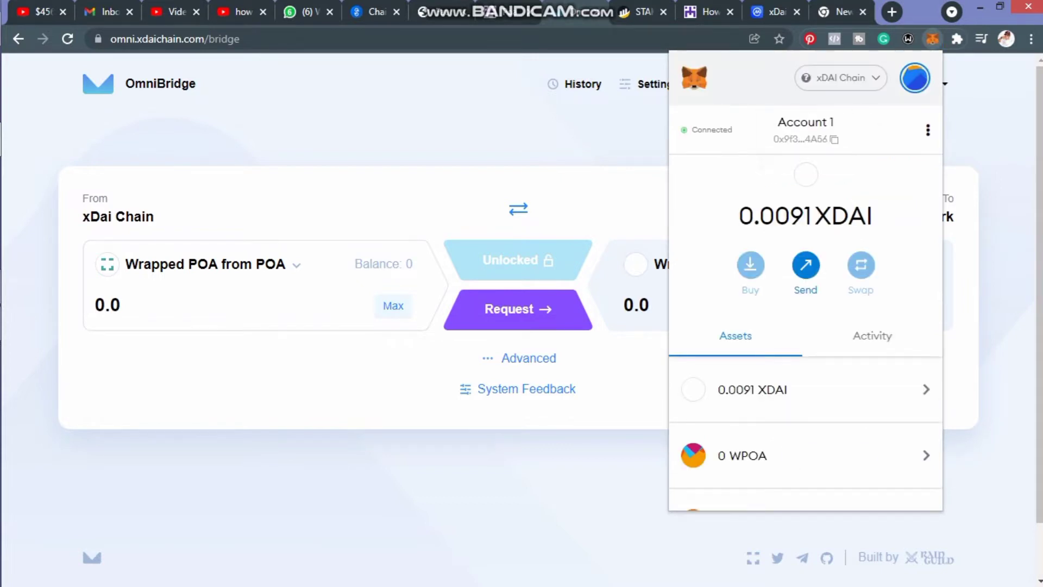
pyautogui.click(841, 78)
pyautogui.click(808, 228)
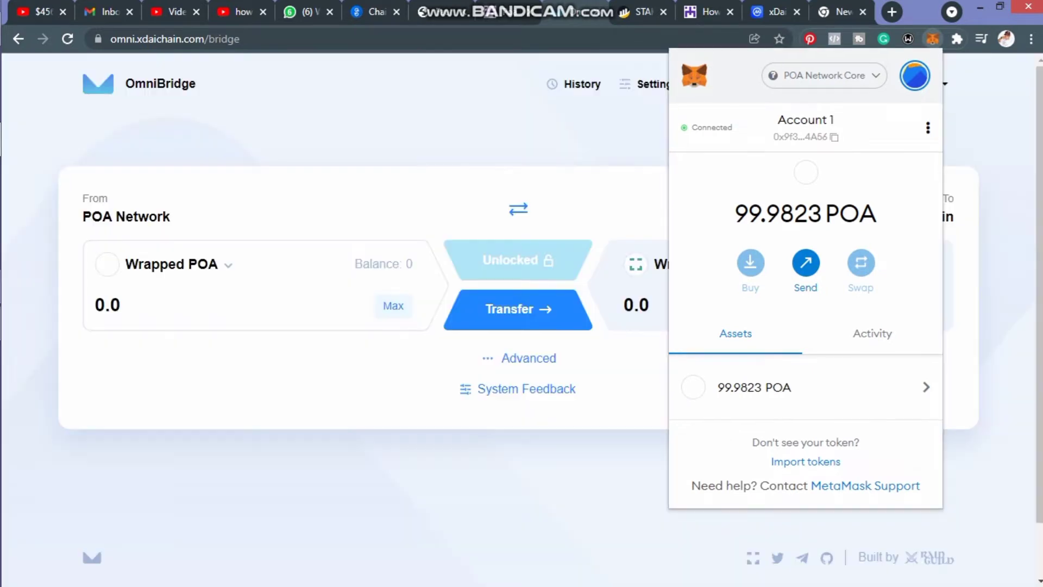
pyautogui.press('Escape')
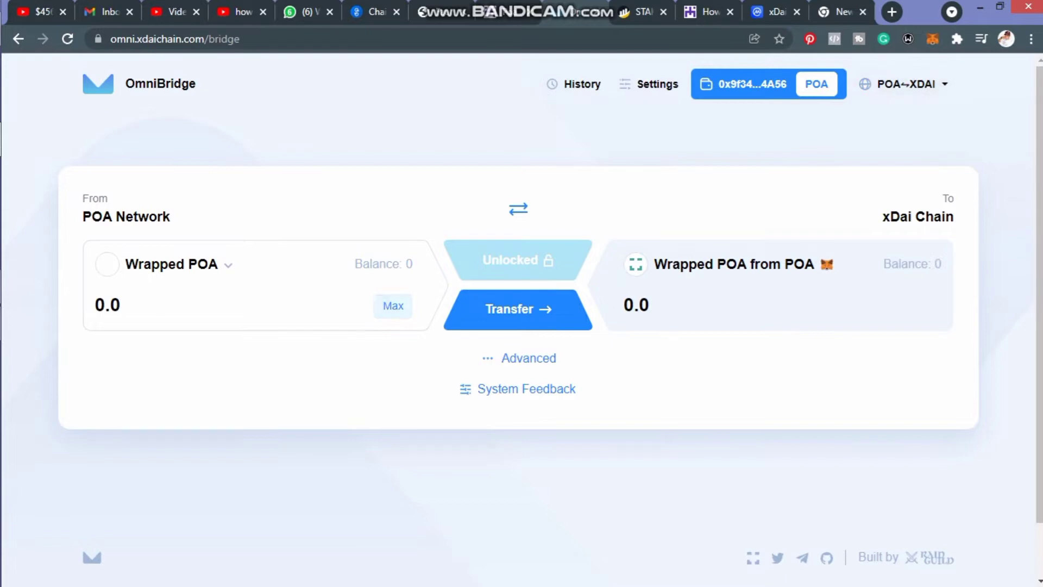
# - Choose POA as the token to send from the POA Network
pyautogui.click(227, 265)
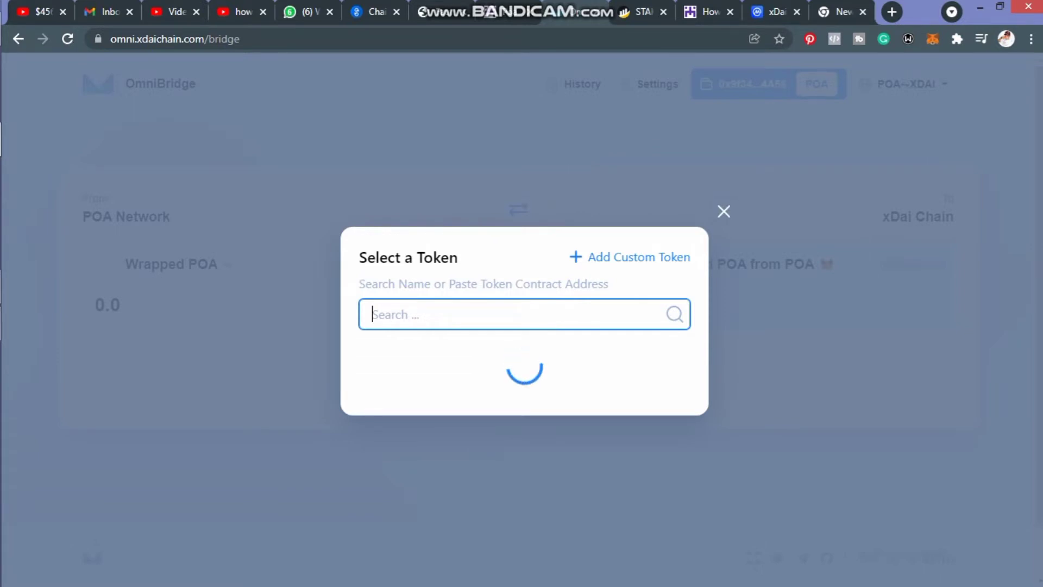
pyautogui.click(724, 211)
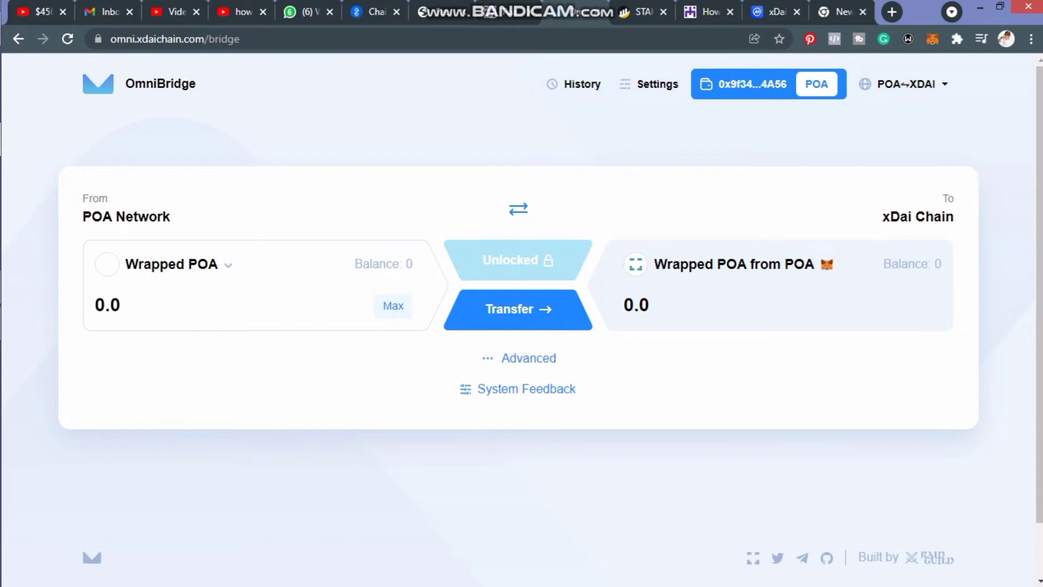
pyautogui.click(228, 266)
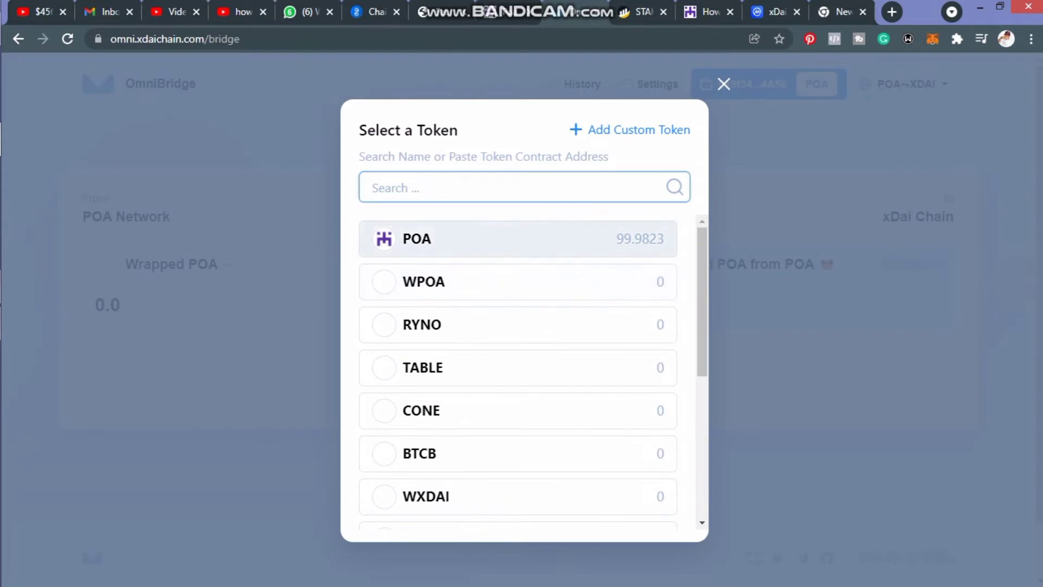
pyautogui.click(516, 239)
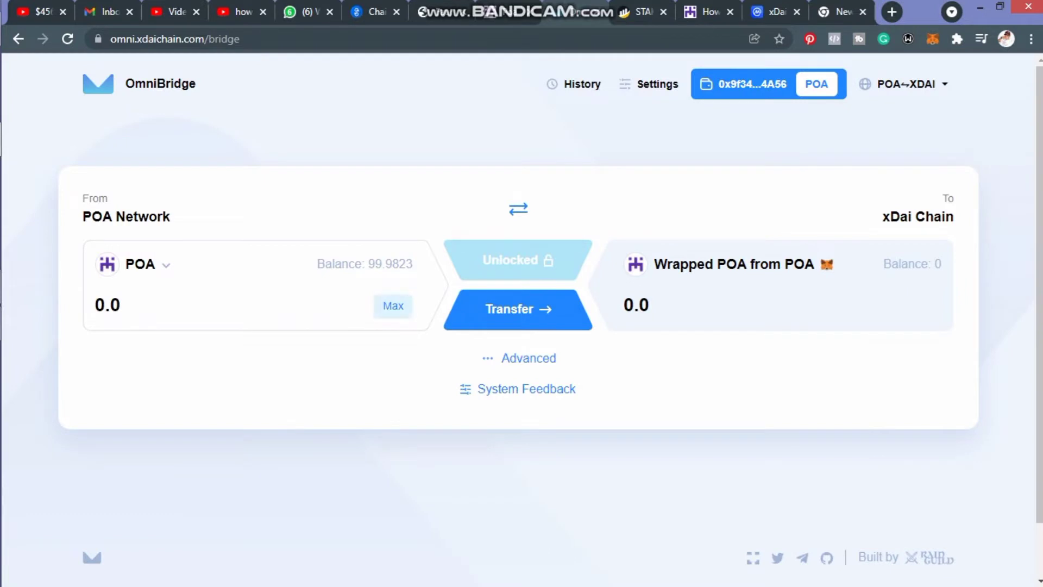
# - Set the transfer to the maximum 99.9822526171875 POA and submit it for bridging to xDai Chain
pyautogui.click(393, 306)
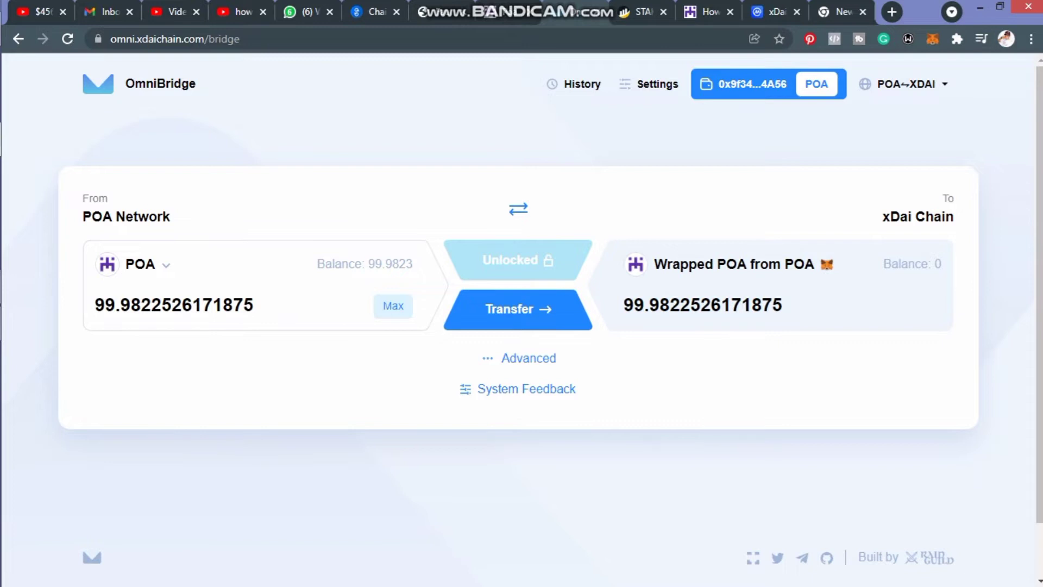
pyautogui.click(518, 309)
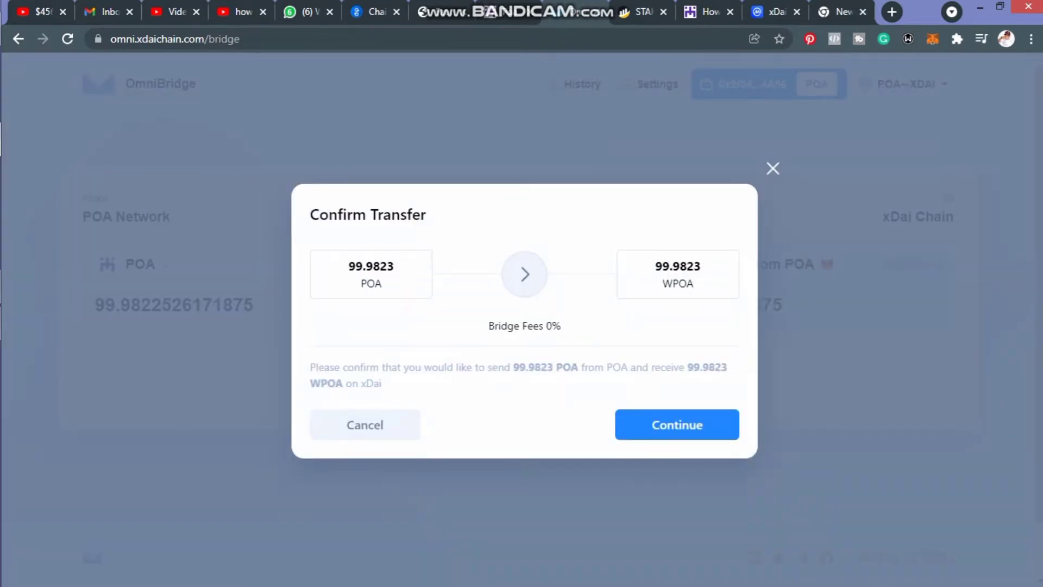
pyautogui.click(677, 424)
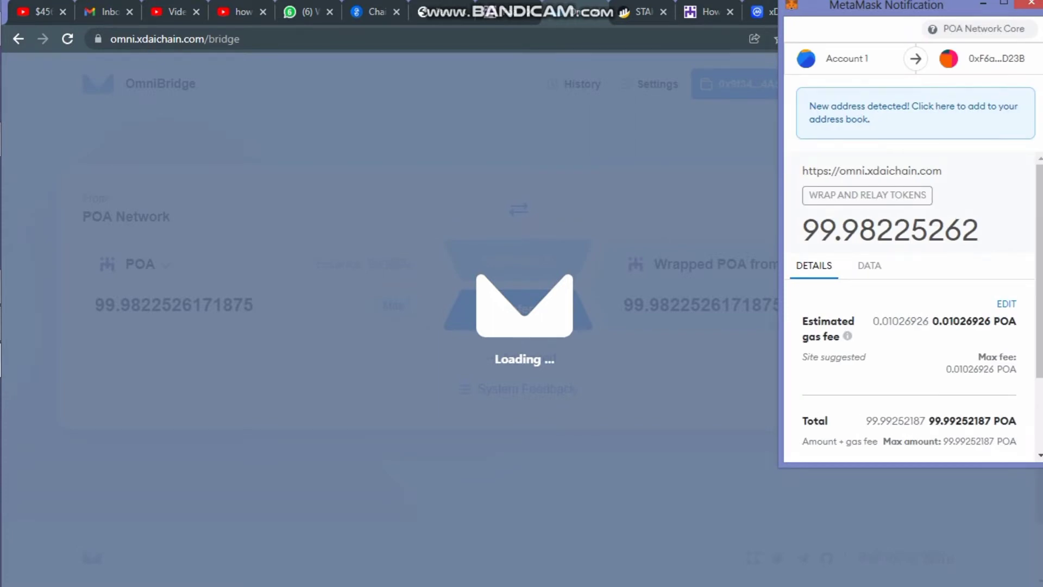
# - Review the pending 99.98225262 POA transaction in MetaMask and reject it
pyautogui.scroll(-2, 911, 304)
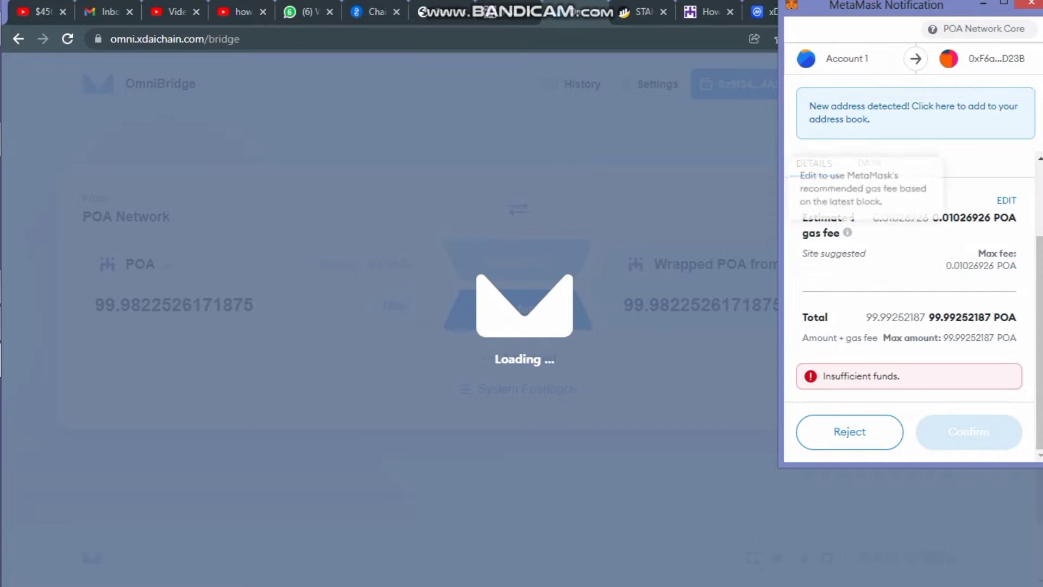
pyautogui.click(723, 244)
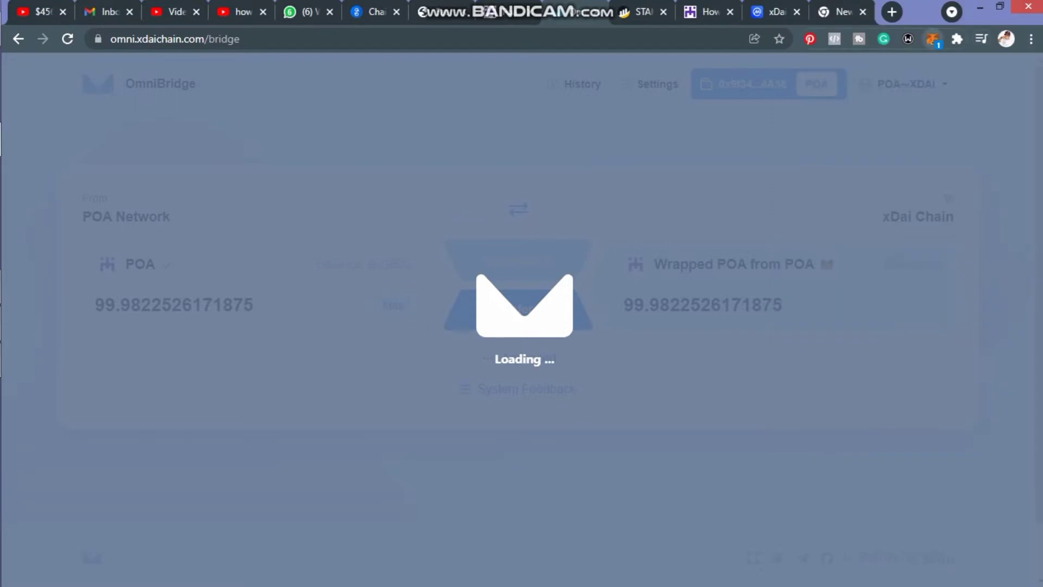
pyautogui.click(933, 39)
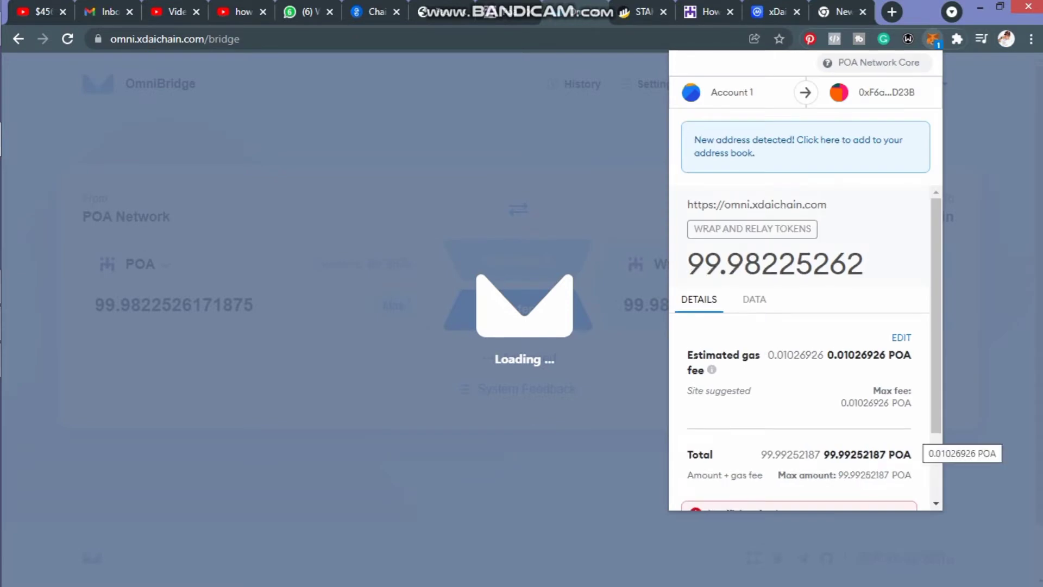
pyautogui.scroll(-2, 806, 348)
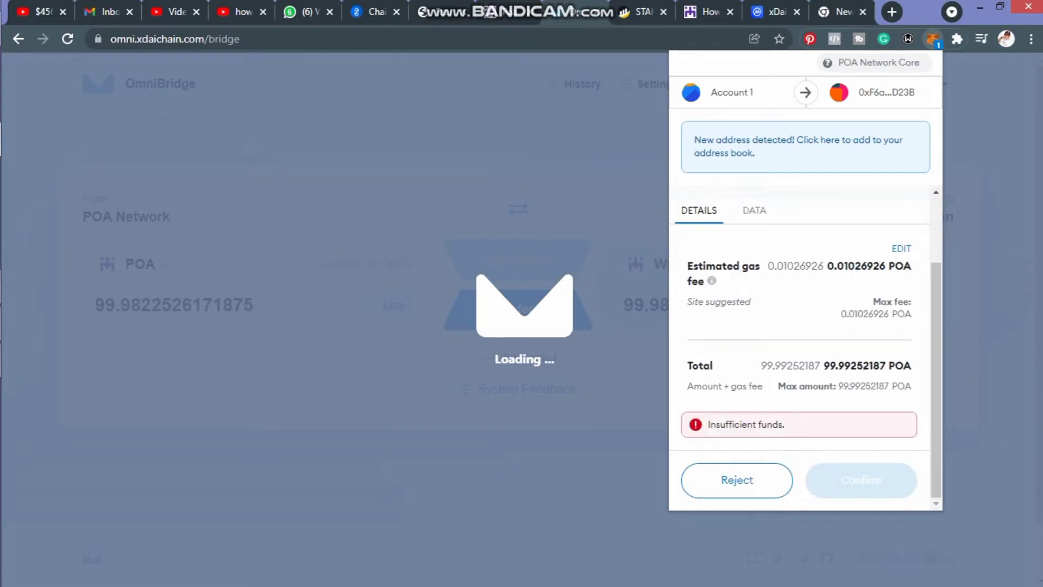
pyautogui.click(737, 480)
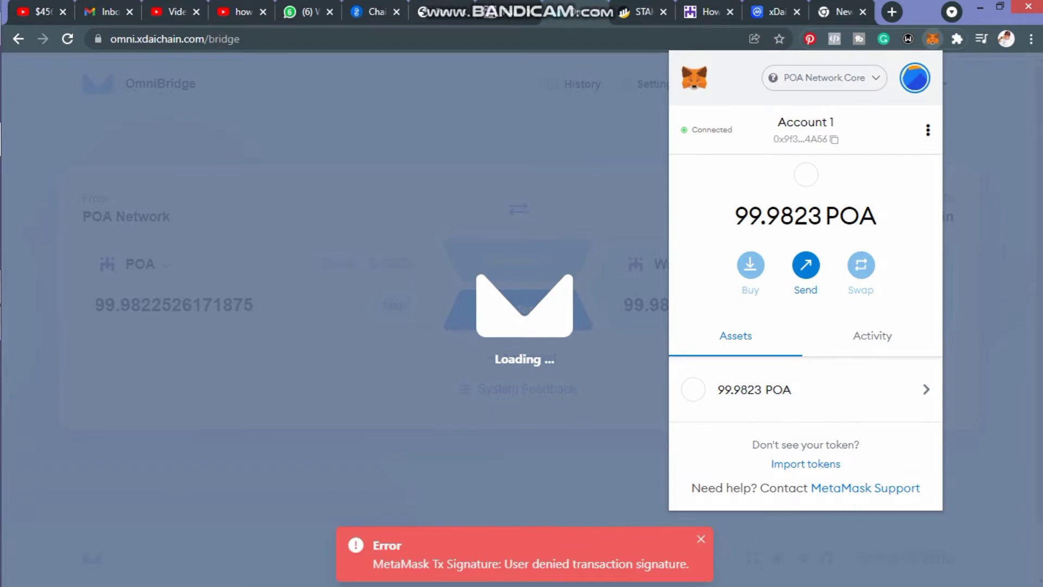
pyautogui.press('Escape')
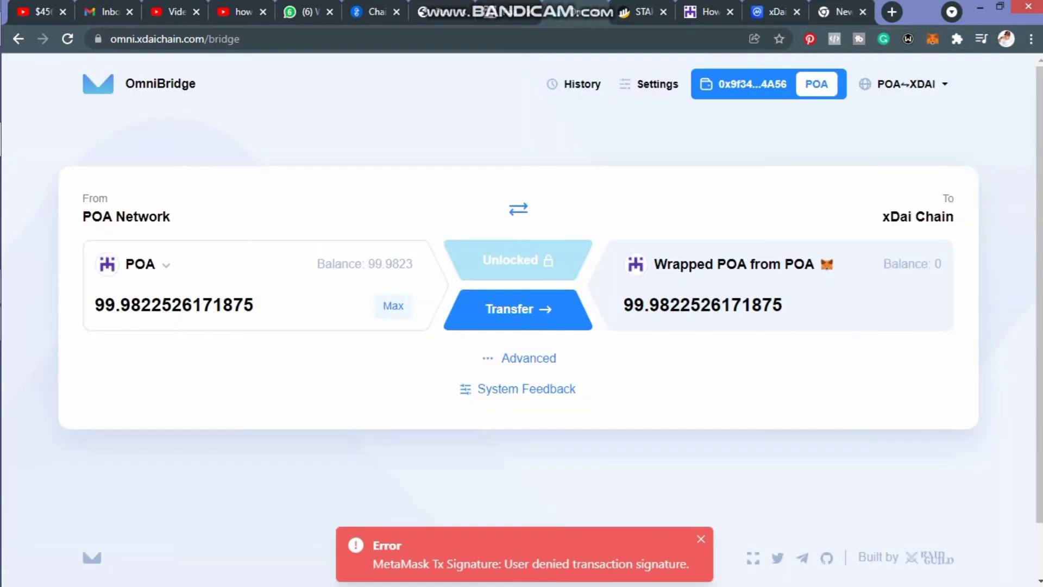
# - Submit a transfer of 98 POA from the POA Network to xDai Chain and confirm the transaction in MetaMask
pyautogui.doubleClick(174, 305)
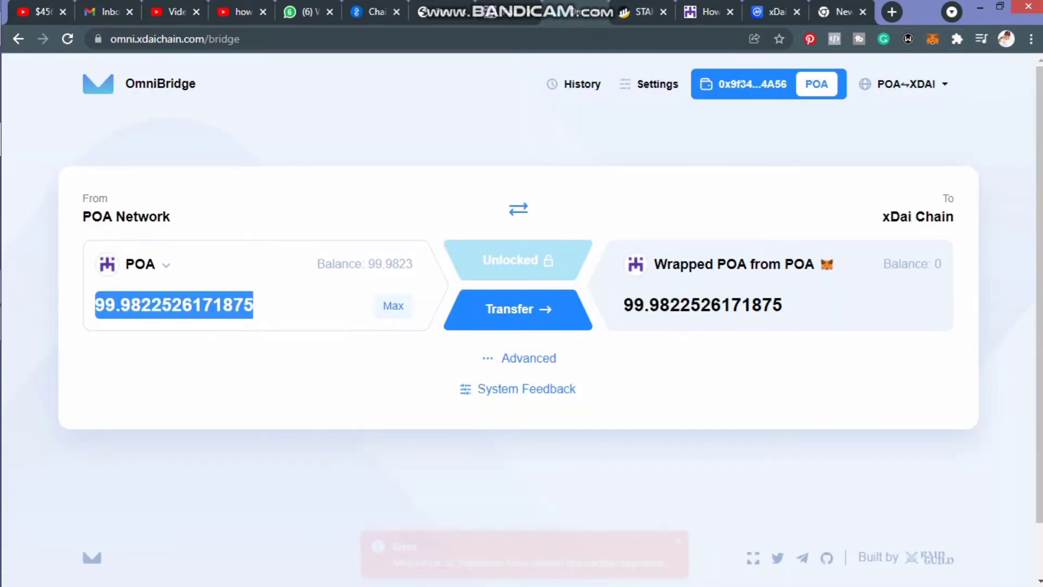
pyautogui.write('98')
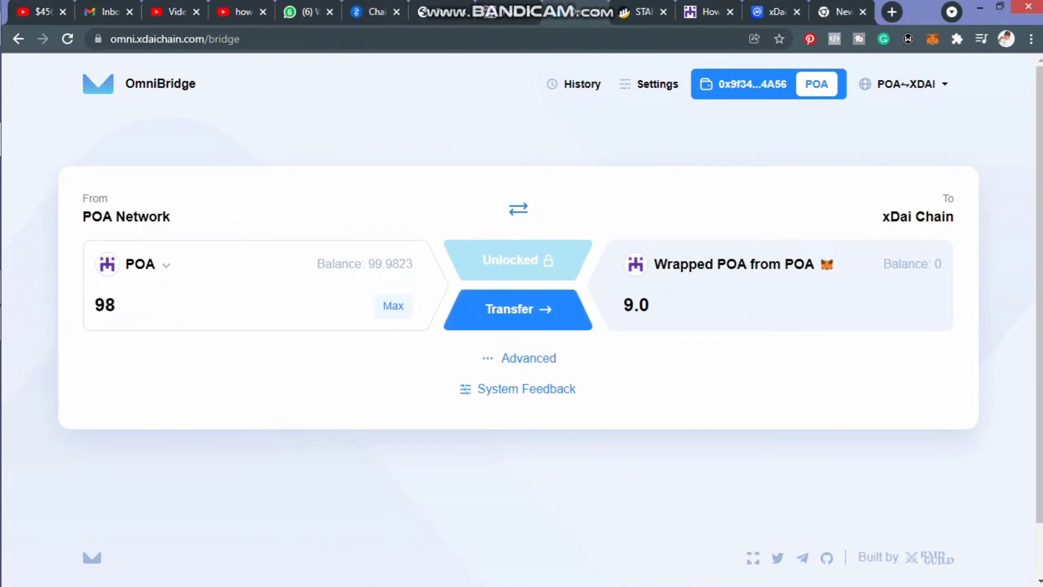
pyautogui.click(517, 310)
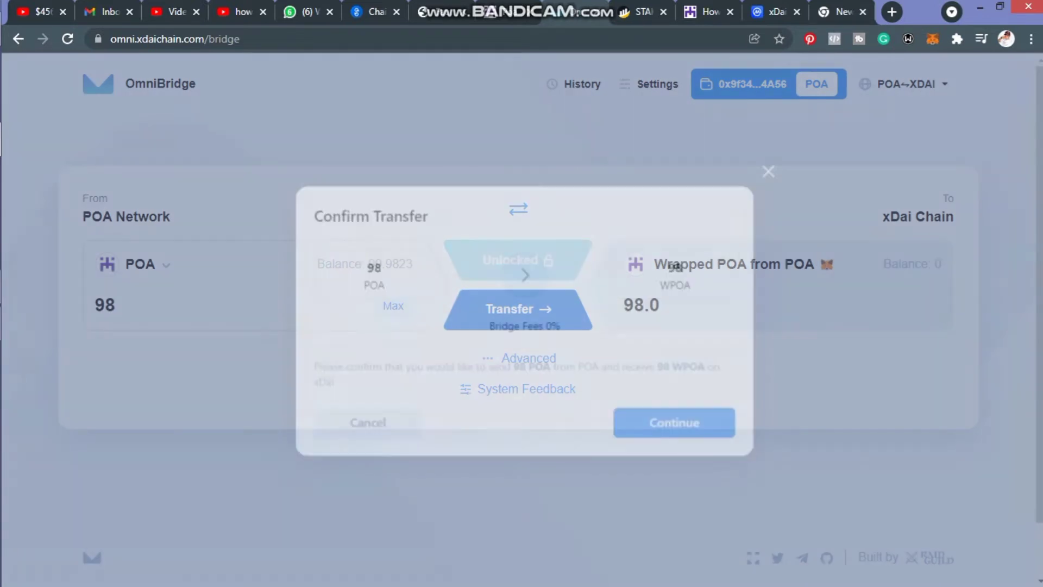
pyautogui.click(677, 424)
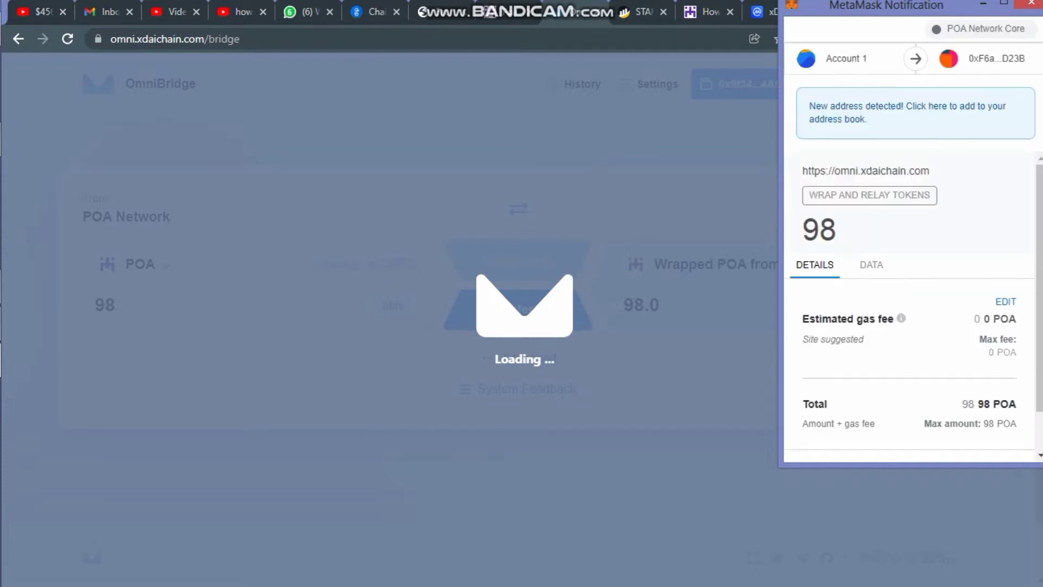
pyautogui.moveTo(1039, 283); pyautogui.dragTo(1040, 340)
pyautogui.click(969, 431)
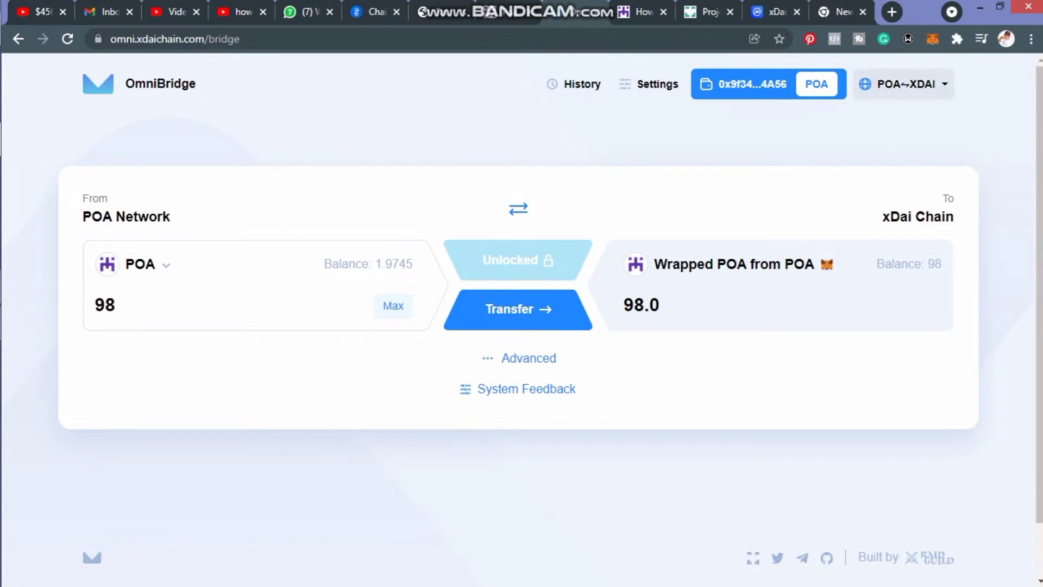
pyautogui.click(903, 84)
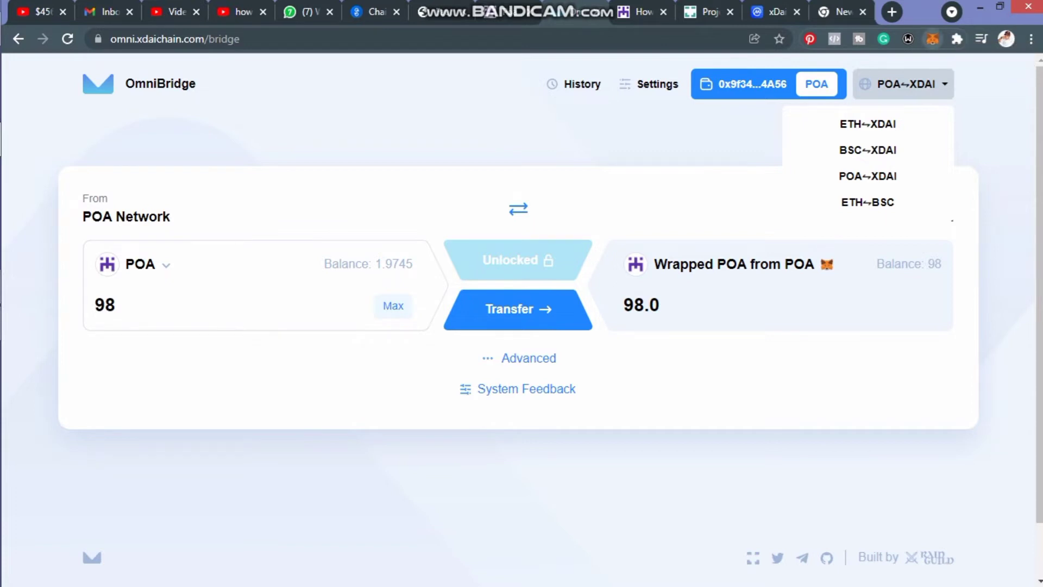
pyautogui.click(933, 38)
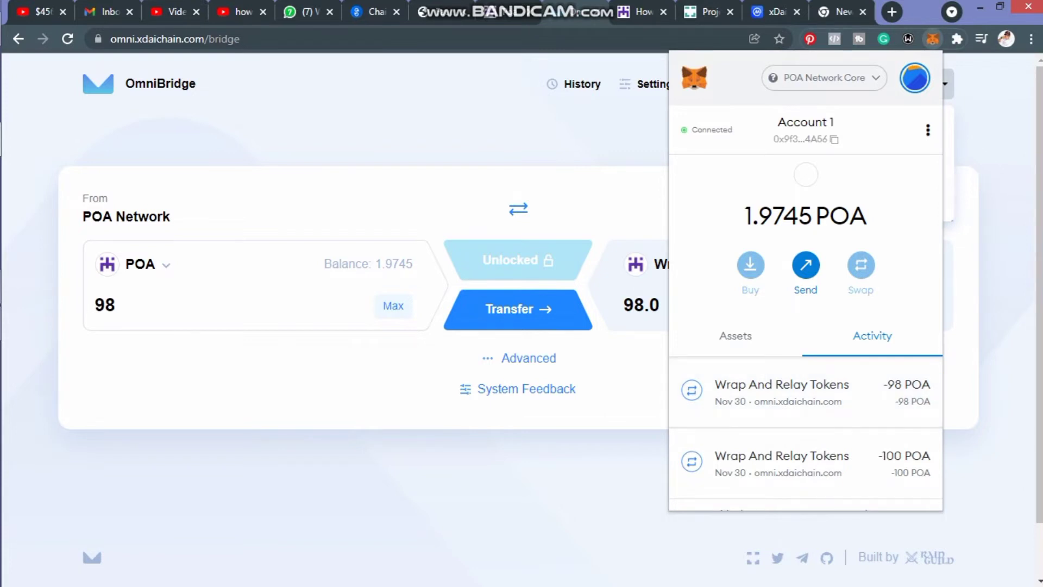
pyautogui.click(824, 78)
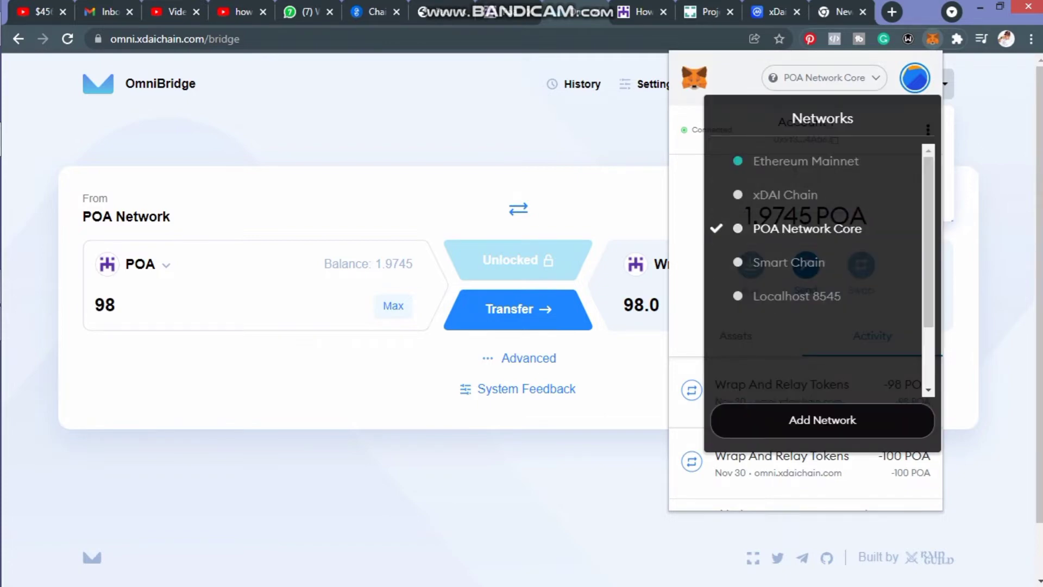
# - Switch to Chainlist and search its networks for xdai
pyautogui.click(375, 11)
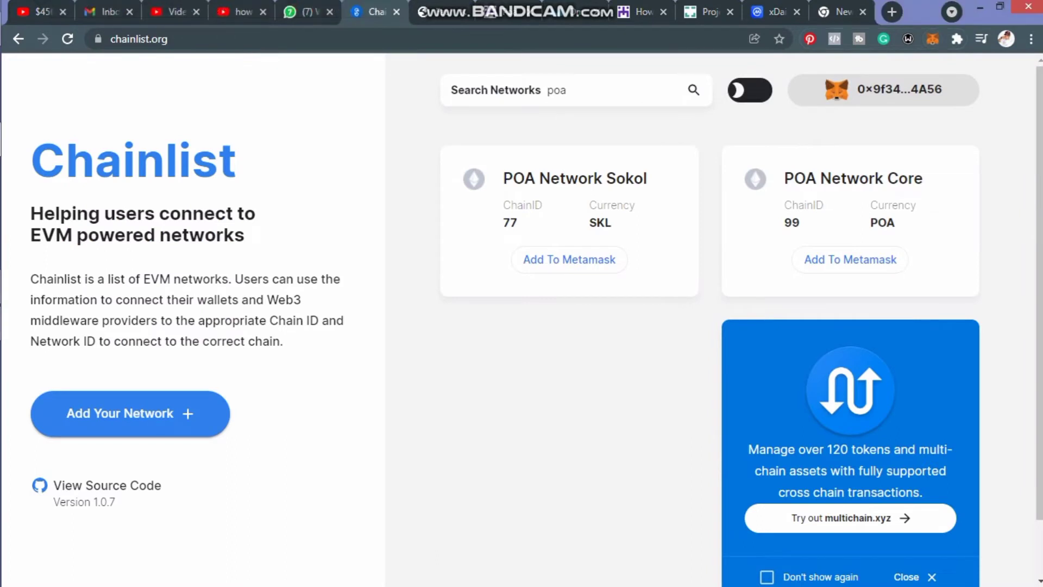
pyautogui.click(584, 90)
pyautogui.hotkey('ctrl', 'a')
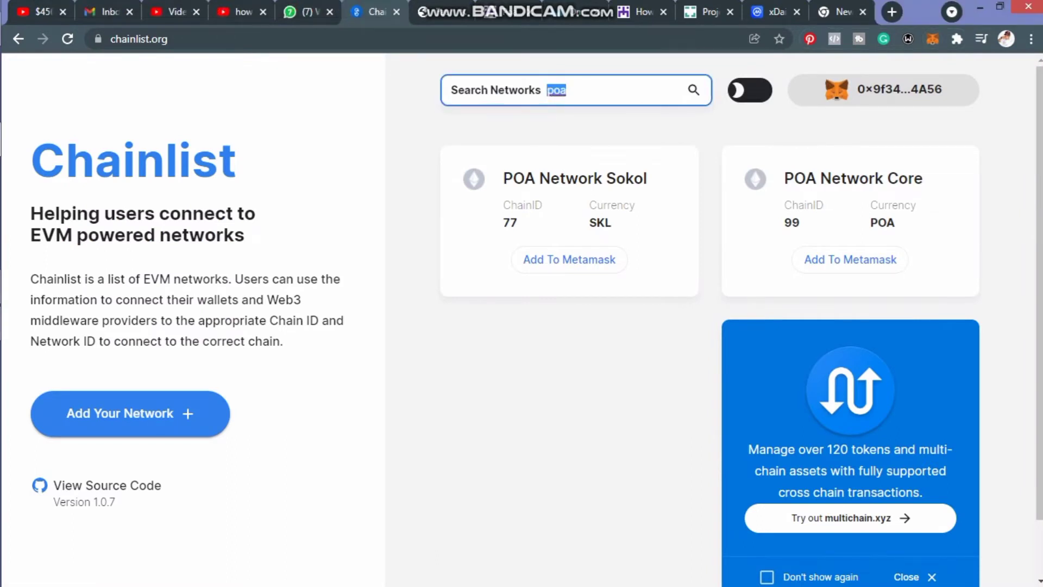
pyautogui.write('xdai')
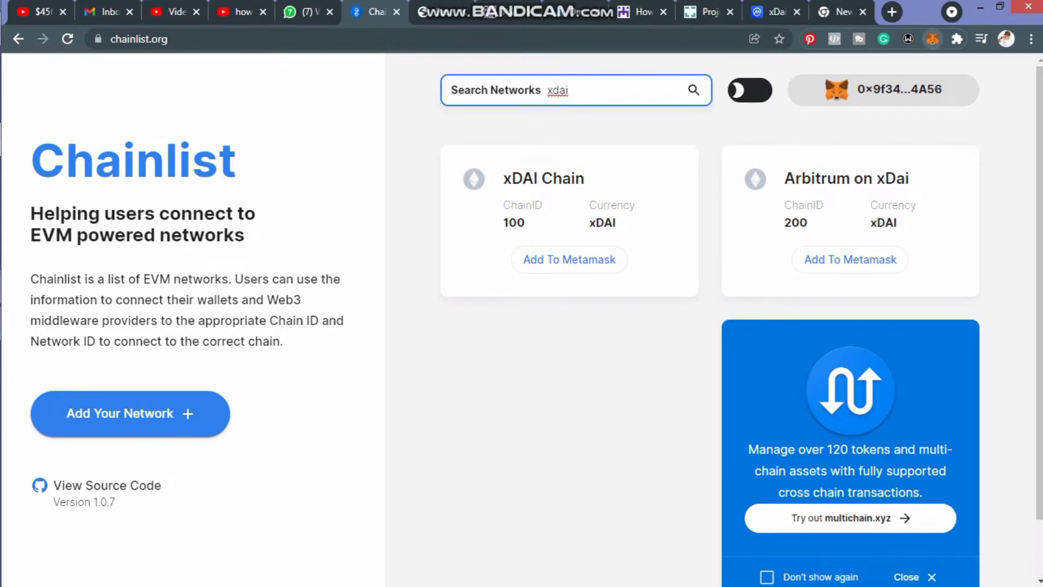
# - Change the MetaMask network to xDAI Chain and look through the token assets held there
pyautogui.click(933, 38)
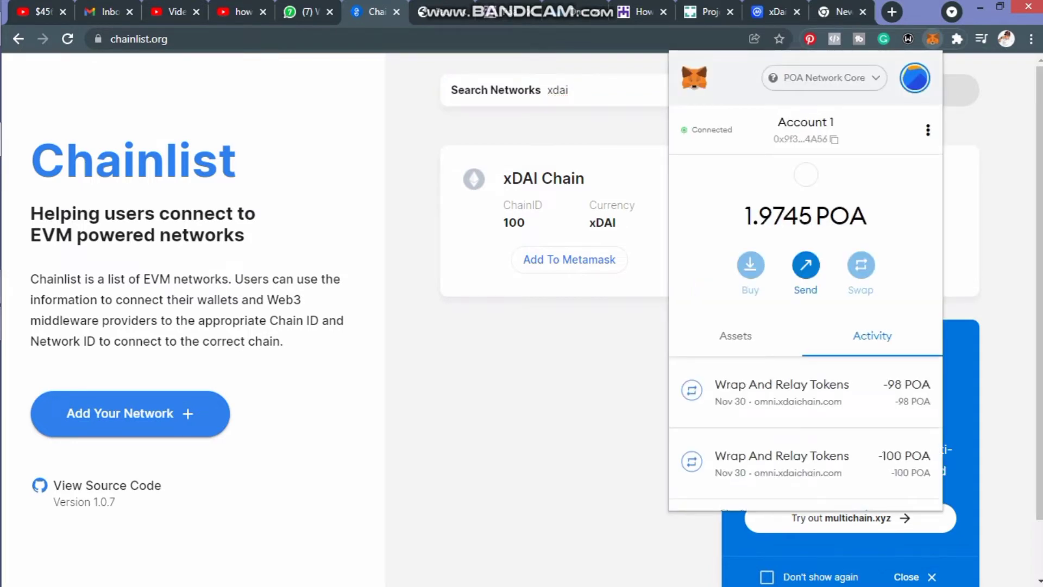
pyautogui.click(825, 78)
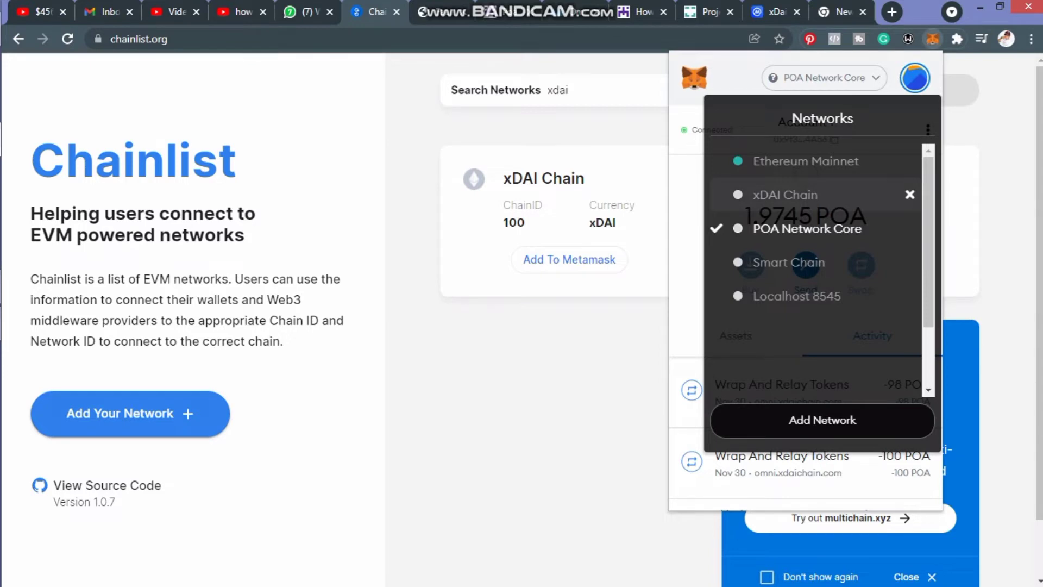
pyautogui.click(785, 194)
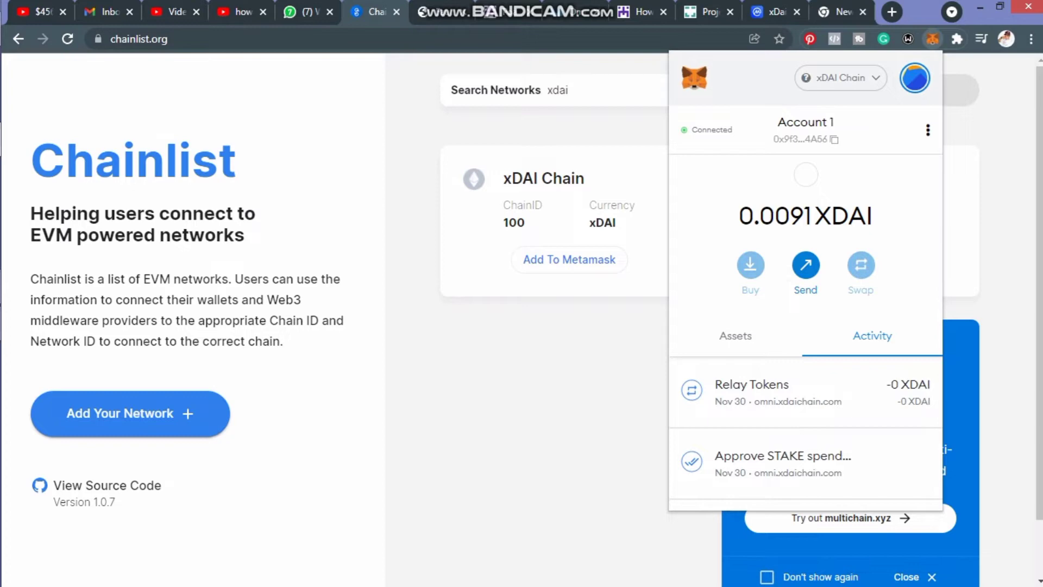
pyautogui.click(735, 335)
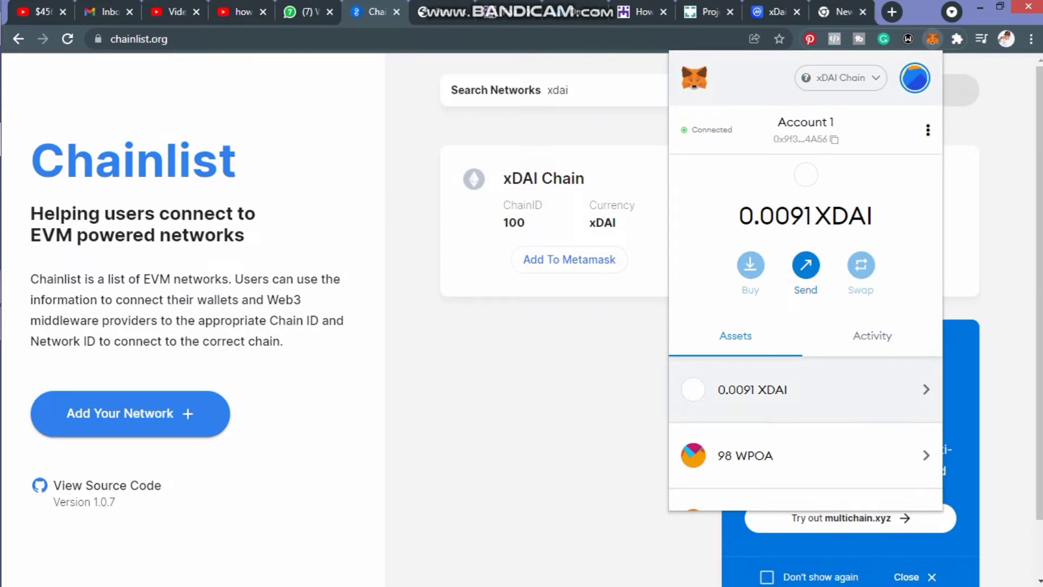
pyautogui.scroll(-3, 806, 323)
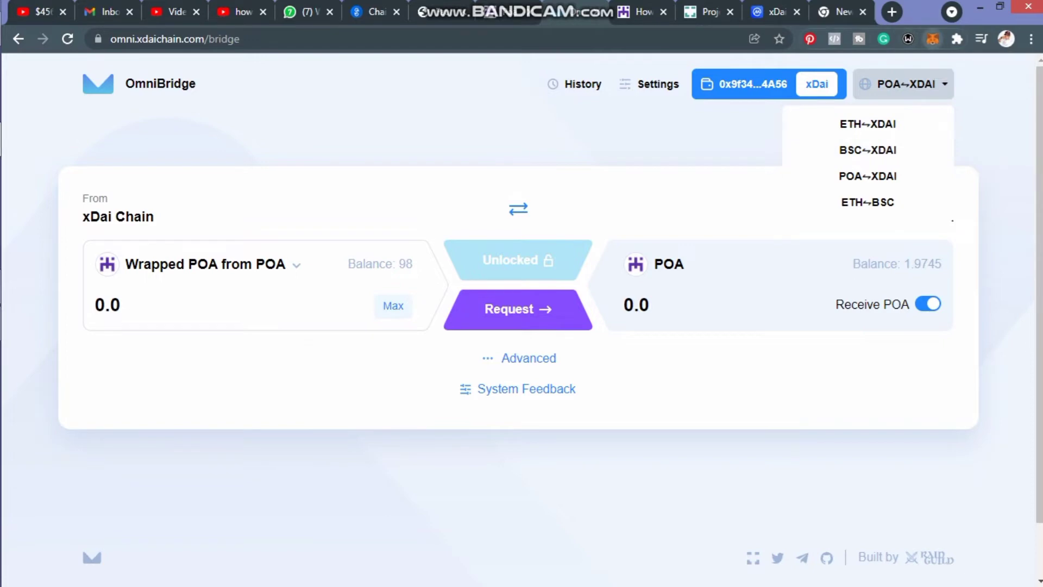
pyautogui.click(932, 39)
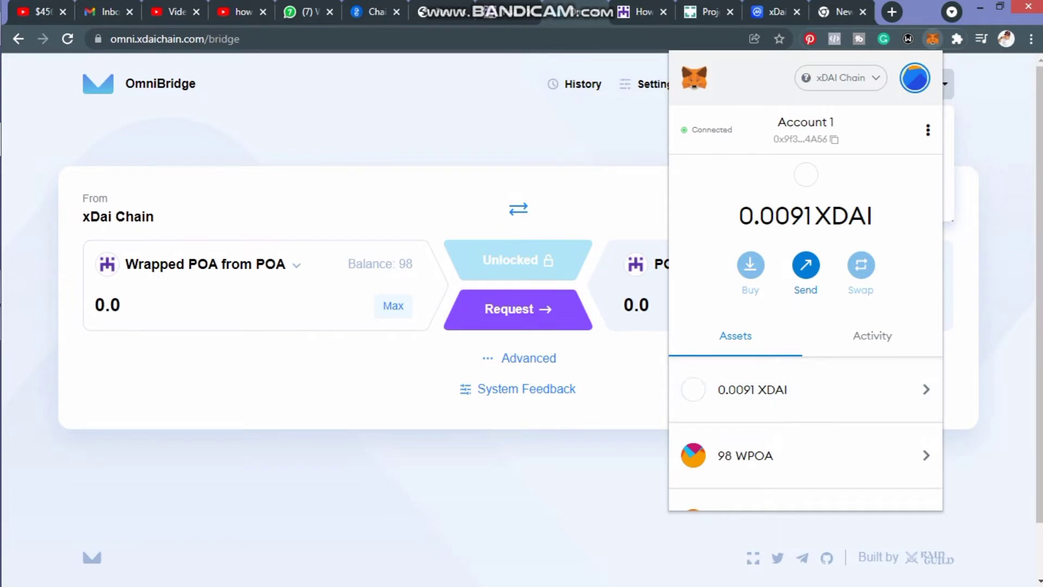
pyautogui.scroll(-3, 806, 308)
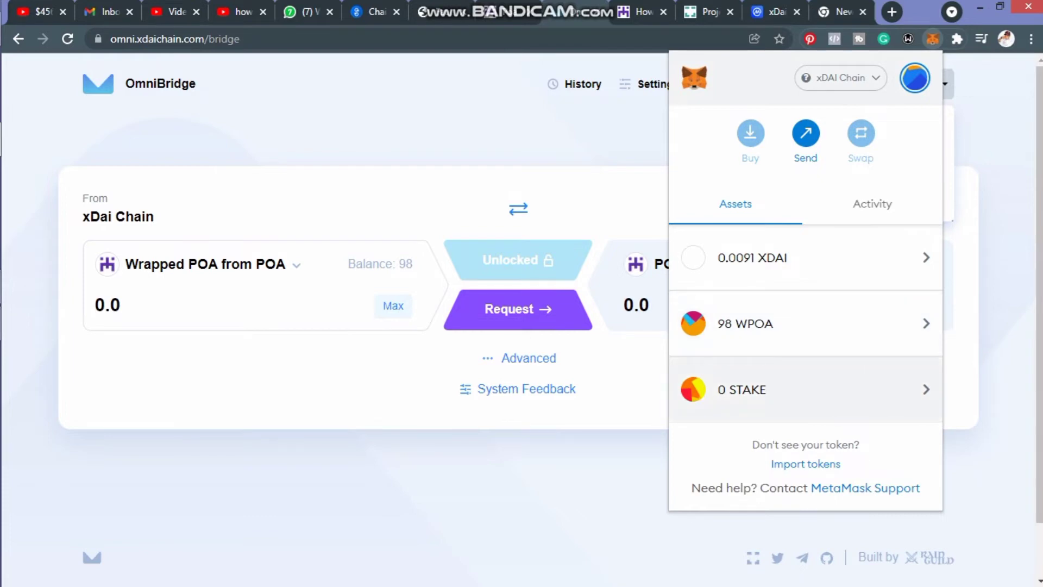
pyautogui.click(804, 389)
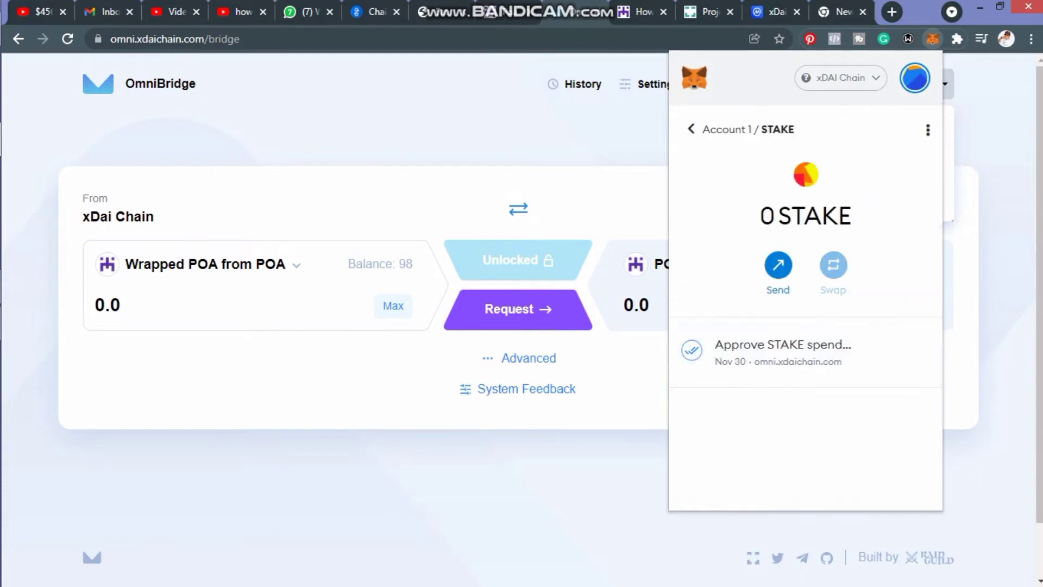
pyautogui.click(928, 130)
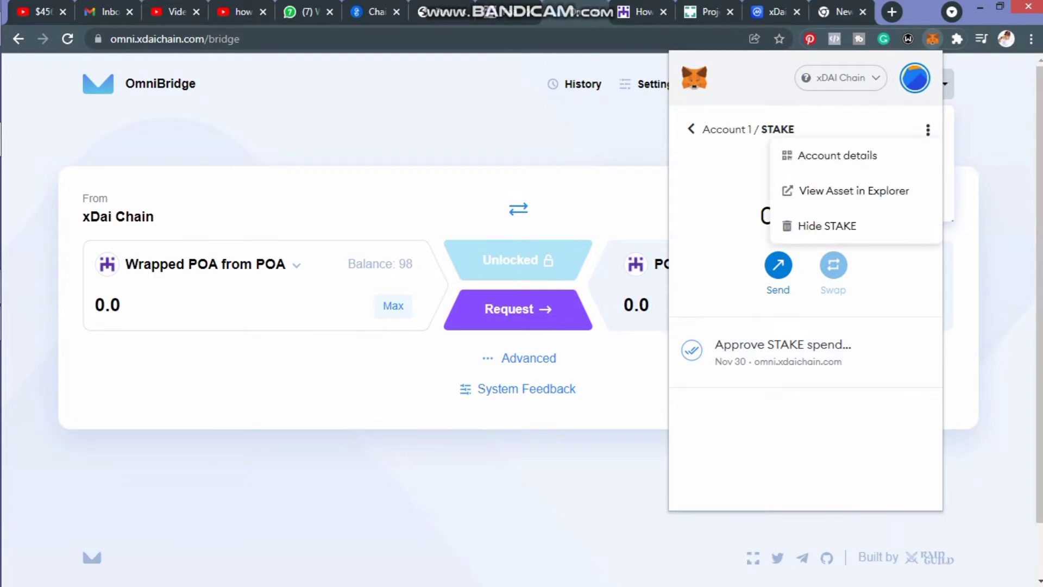
pyautogui.click(827, 226)
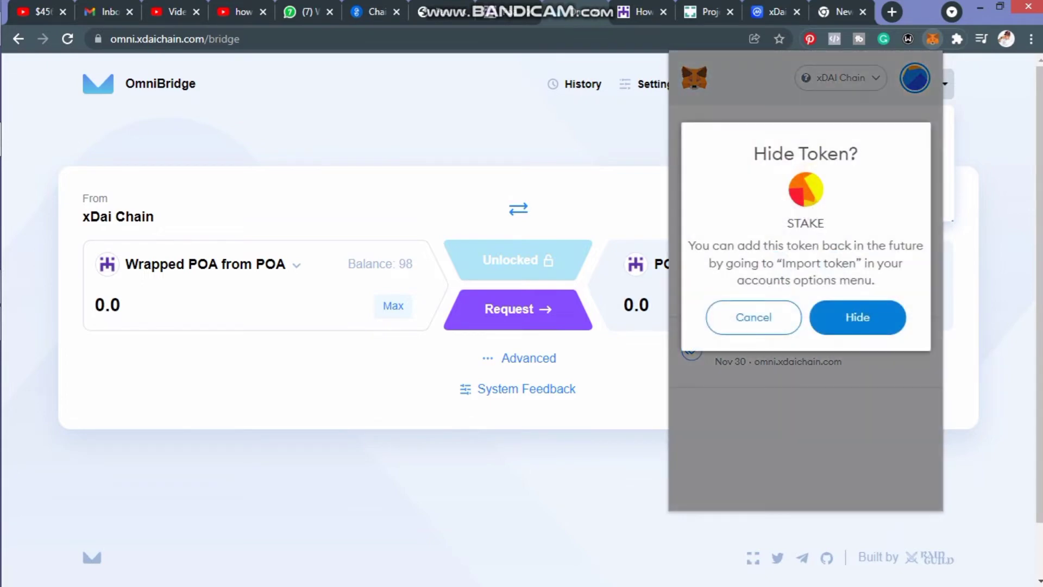
pyautogui.click(754, 317)
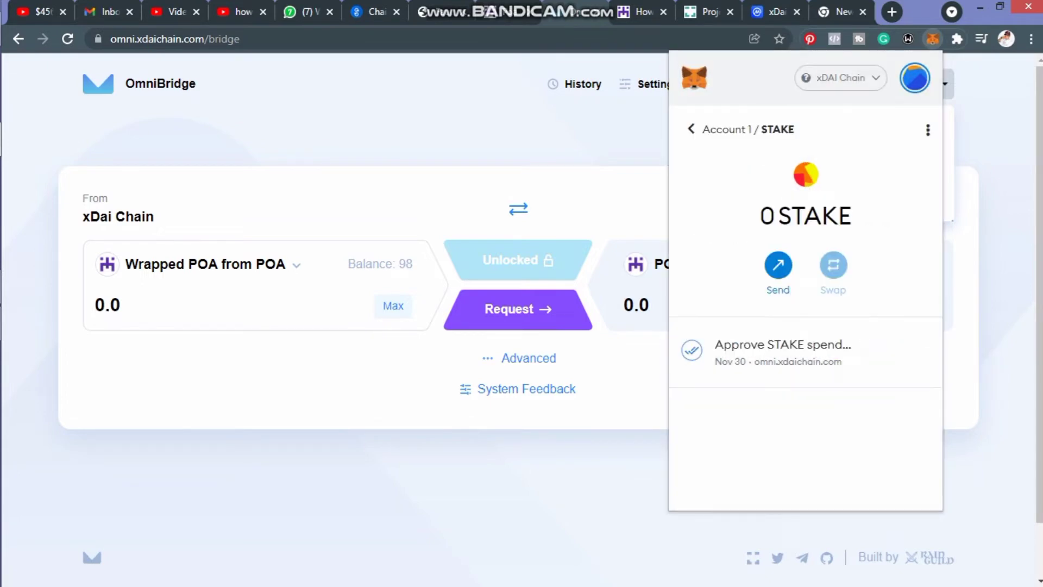
pyautogui.click(691, 130)
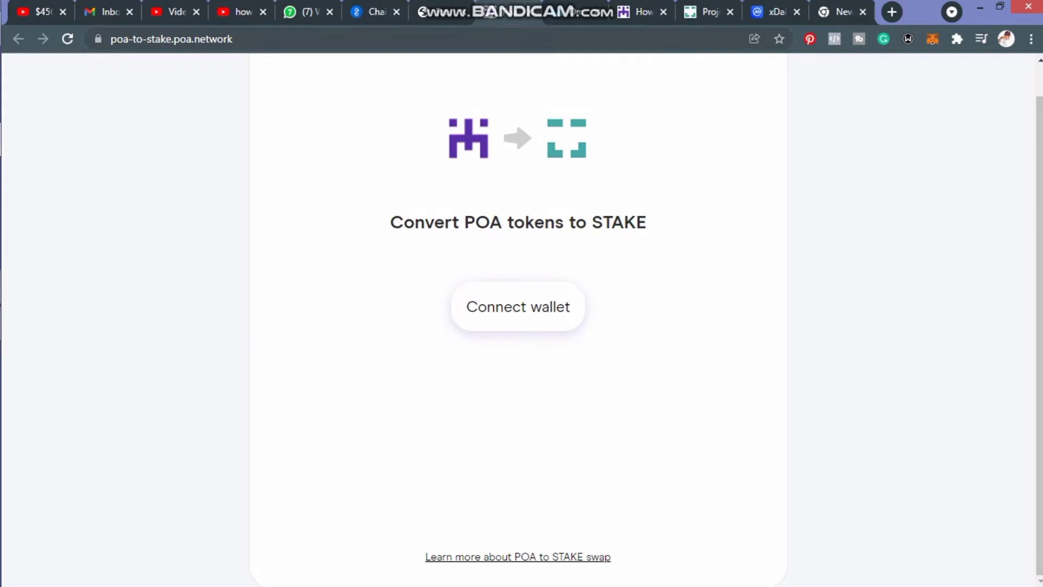
# - Connect the MetaMask wallet to the POA to STAKE conversion page and check the wallet's xDAI Chain assets
pyautogui.click(546, 306)
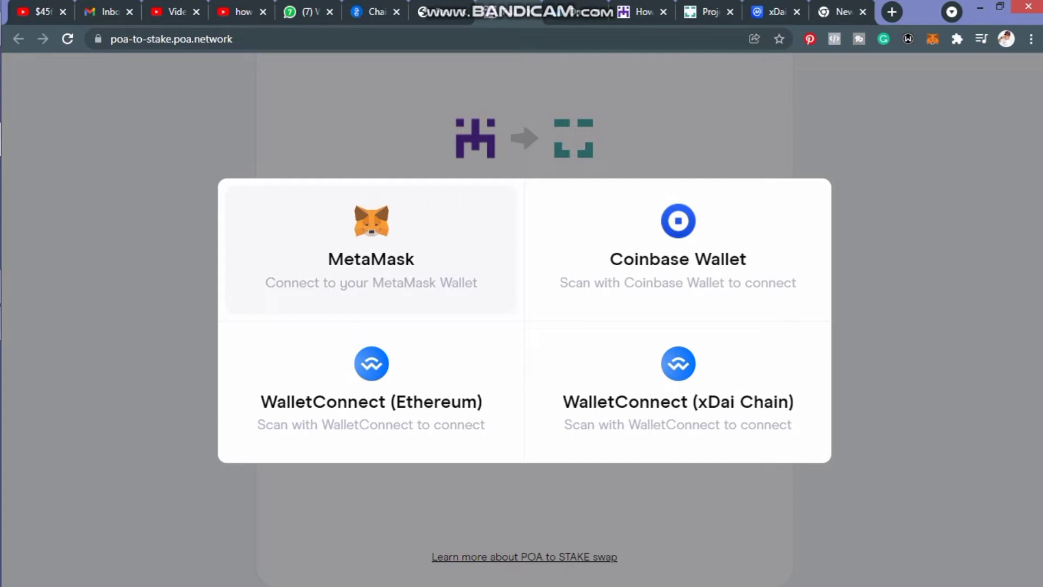
pyautogui.click(380, 255)
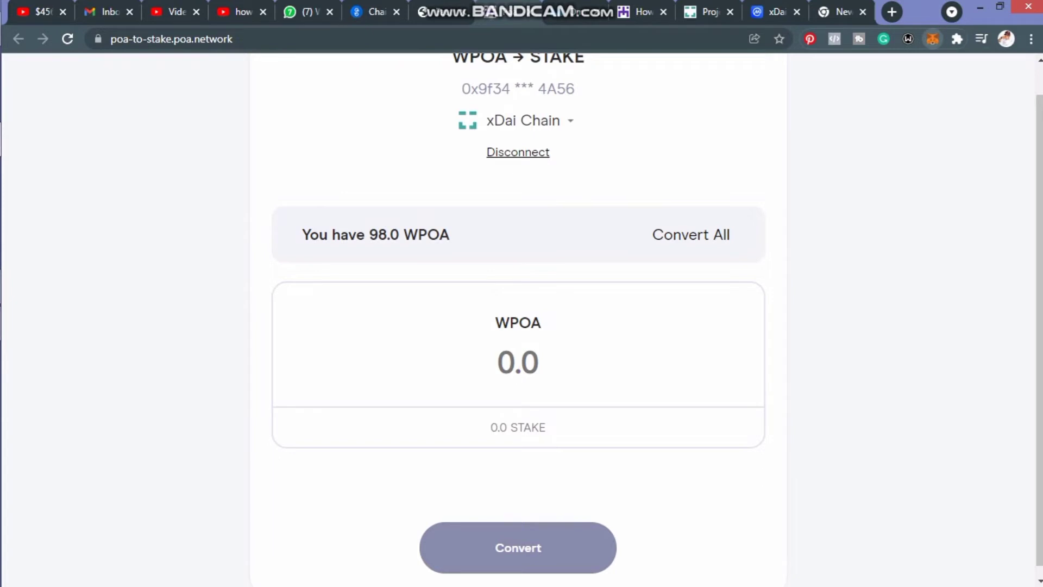
pyautogui.click(933, 39)
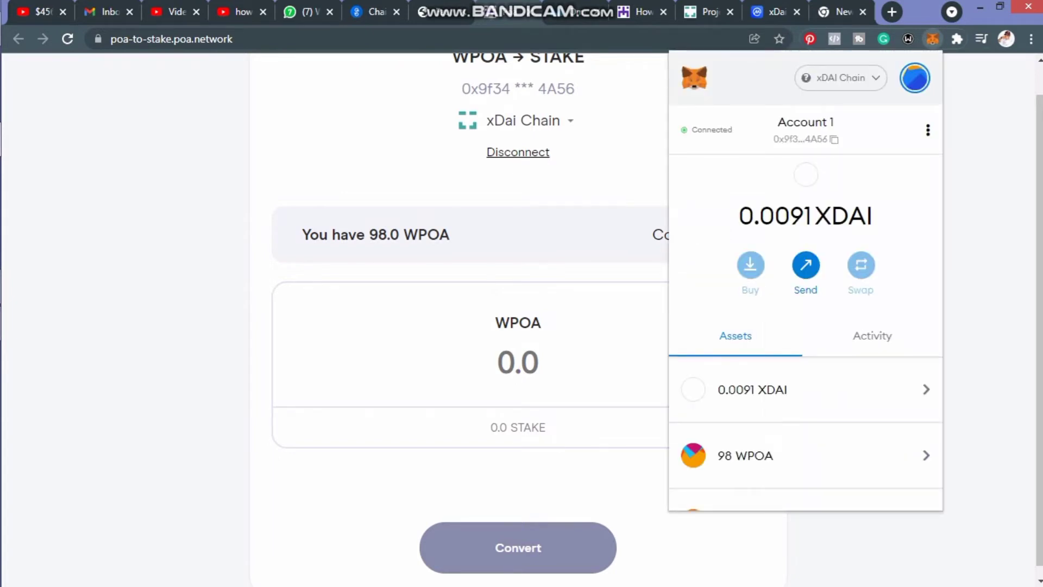
pyautogui.click(933, 38)
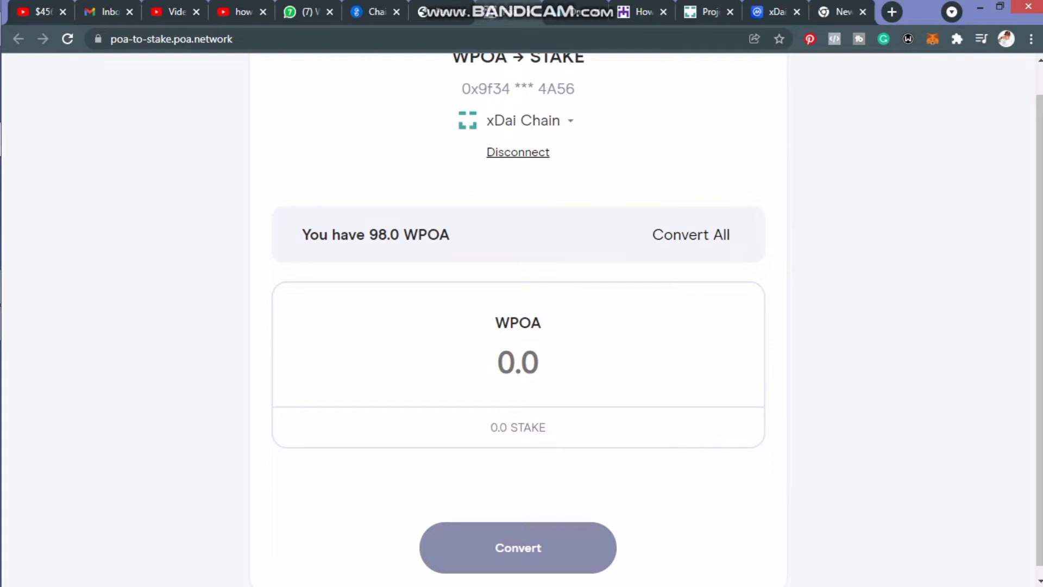
# - Convert the entire balance of 98.0 WPOA to STAKE on xDai Chain and confirm the transaction in MetaMask
pyautogui.click(691, 235)
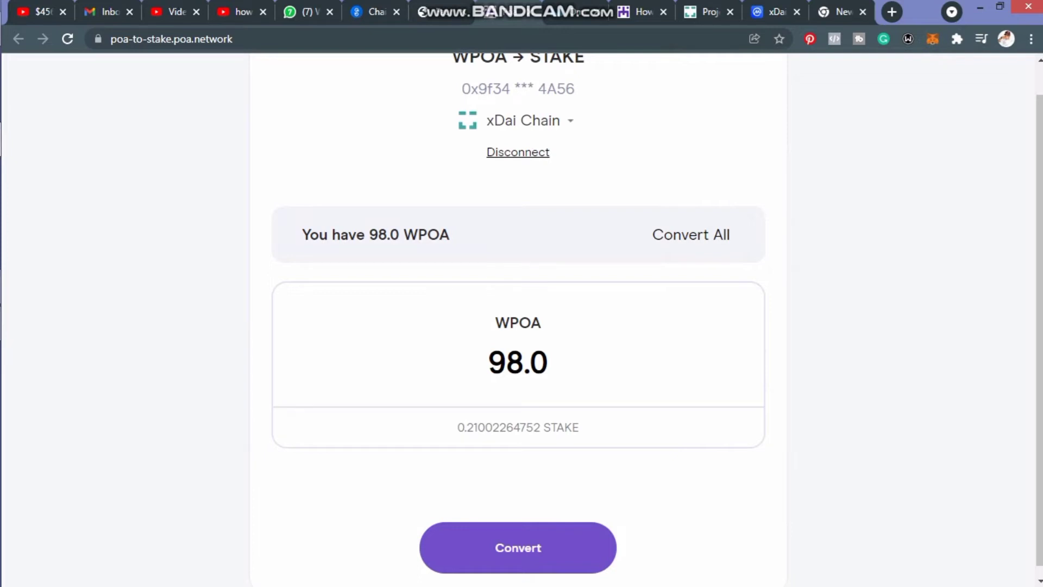
pyautogui.click(517, 548)
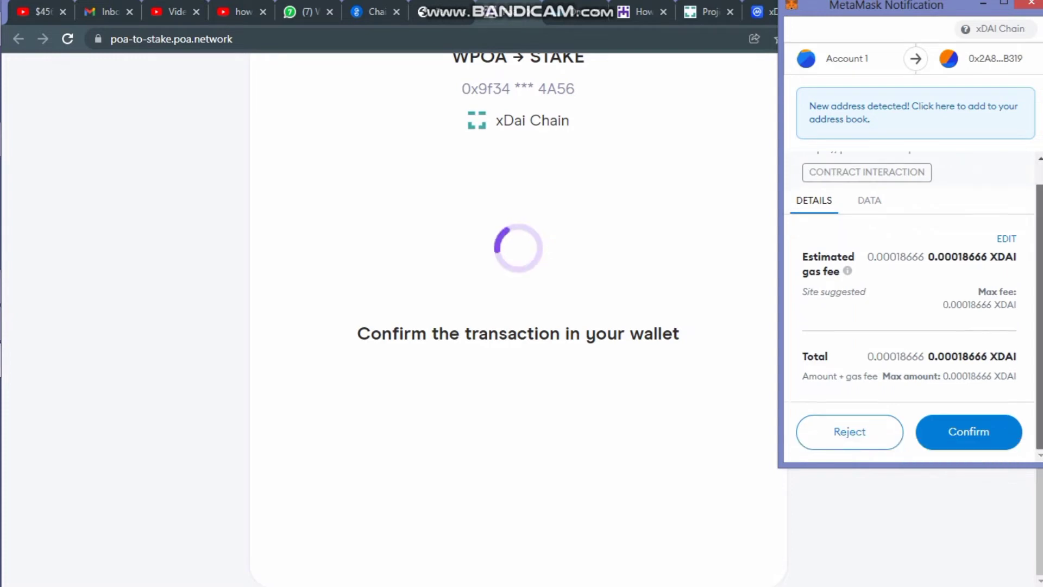
pyautogui.scroll(-1, 910, 313)
pyautogui.click(969, 432)
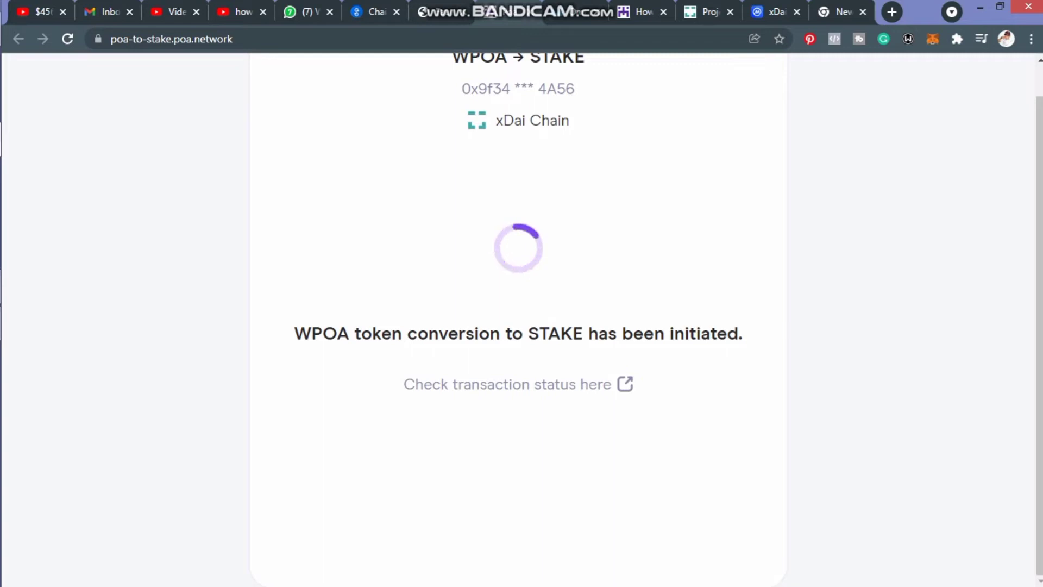
pyautogui.scroll(1, 518, 321)
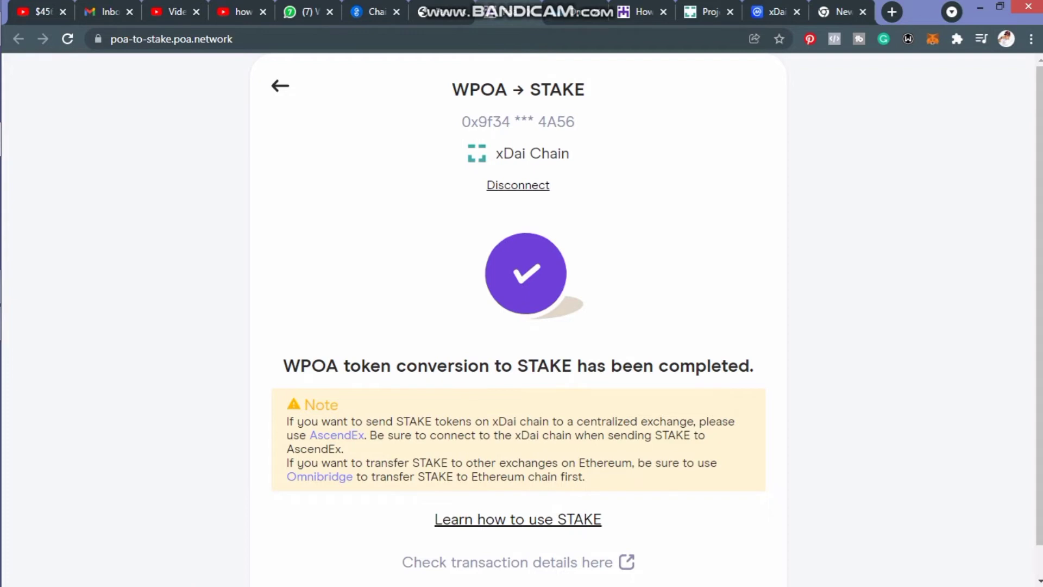
pyautogui.scroll(-1, 522, 313)
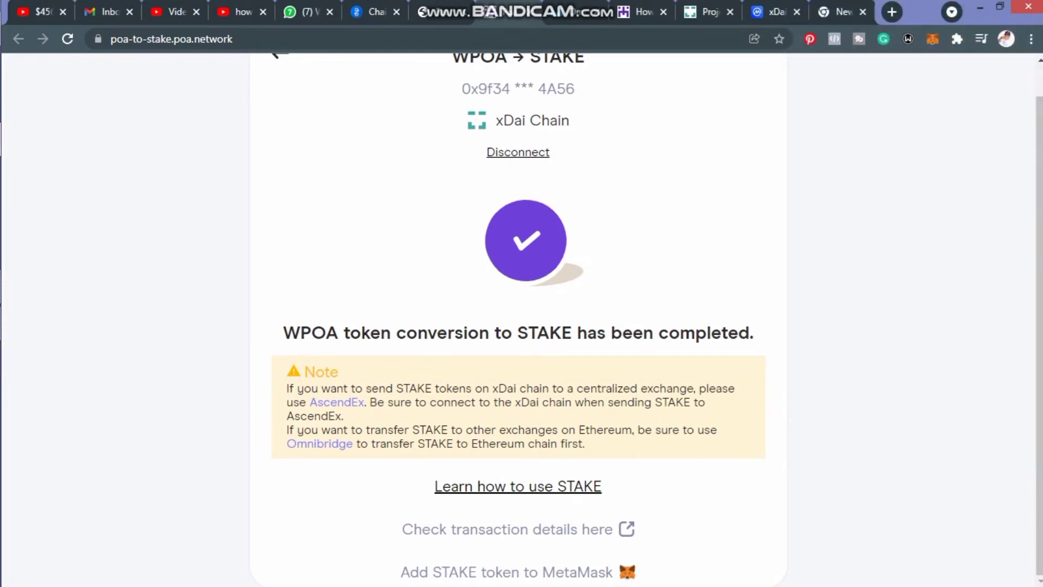
pyautogui.scroll(1, 518, 326)
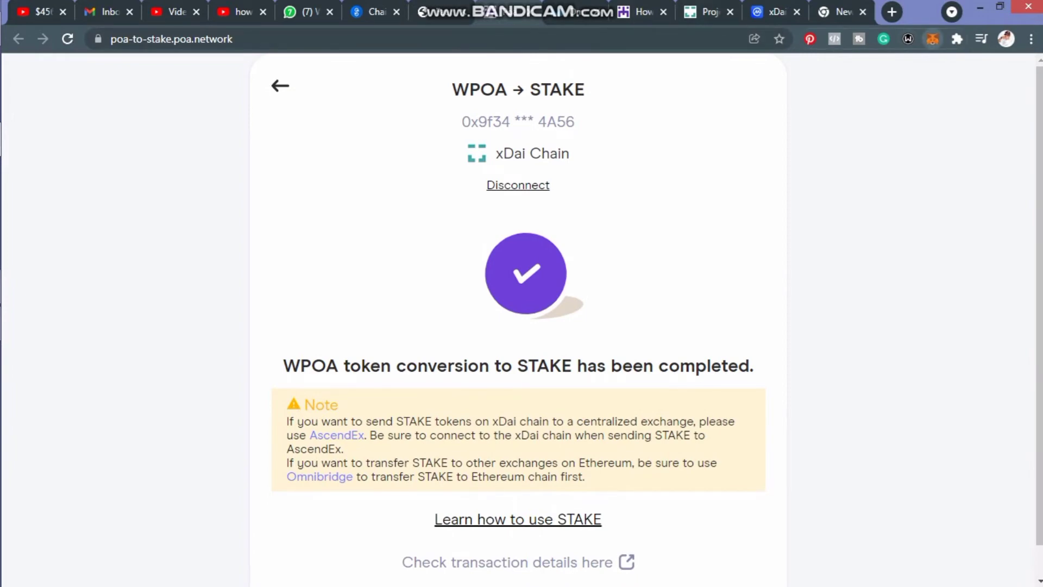
# - Check the wallet's xDAI Chain token assets in MetaMask and look through its available networks
pyautogui.click(932, 39)
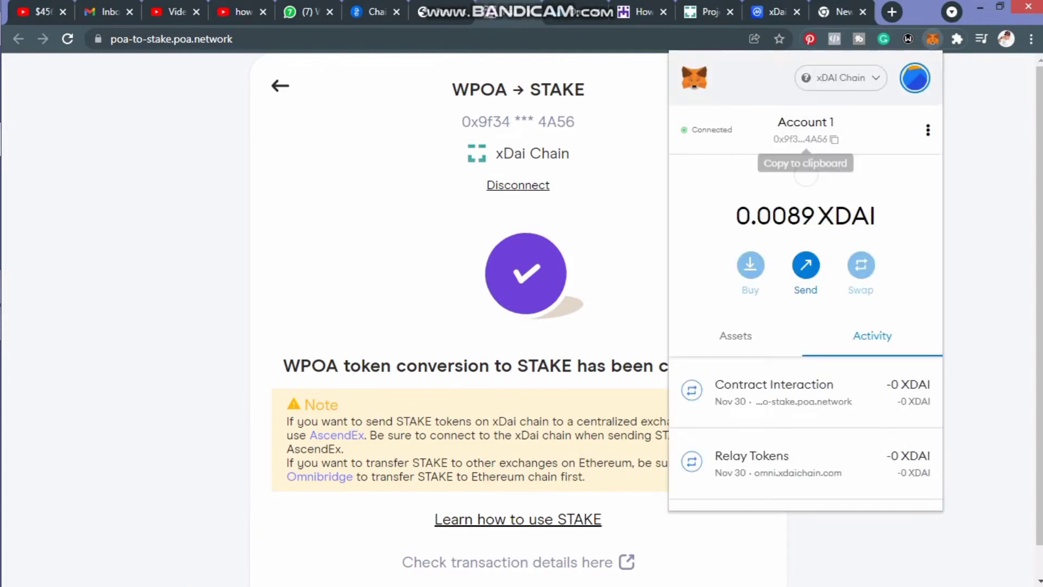
pyautogui.click(736, 336)
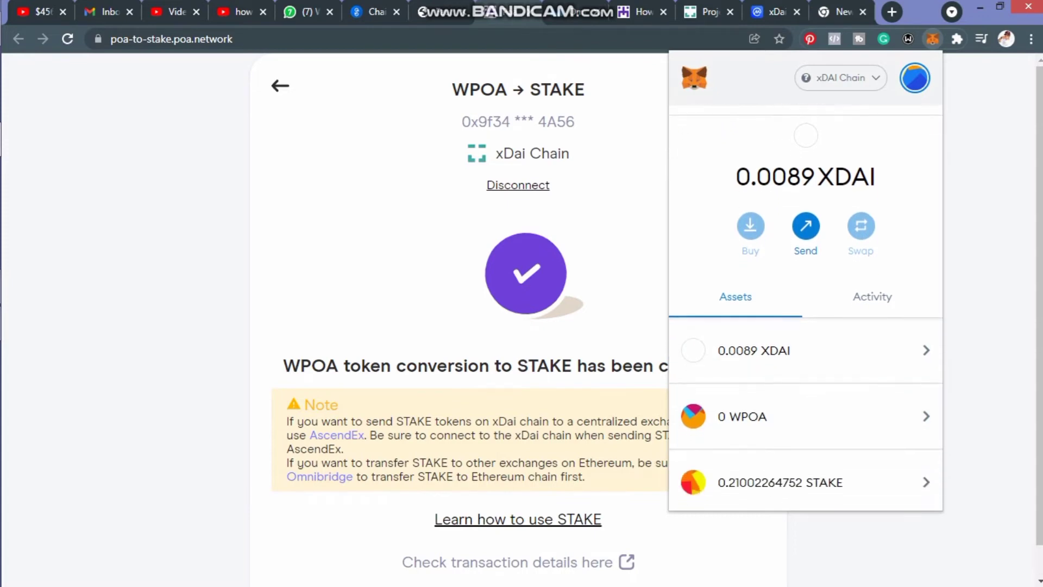
pyautogui.scroll(-3, 806, 326)
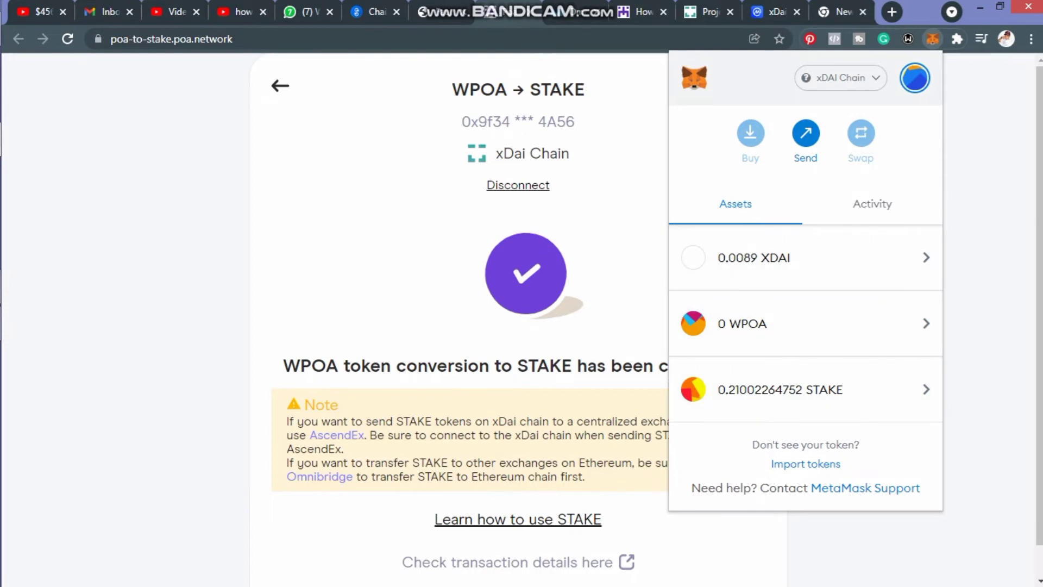
pyautogui.click(840, 78)
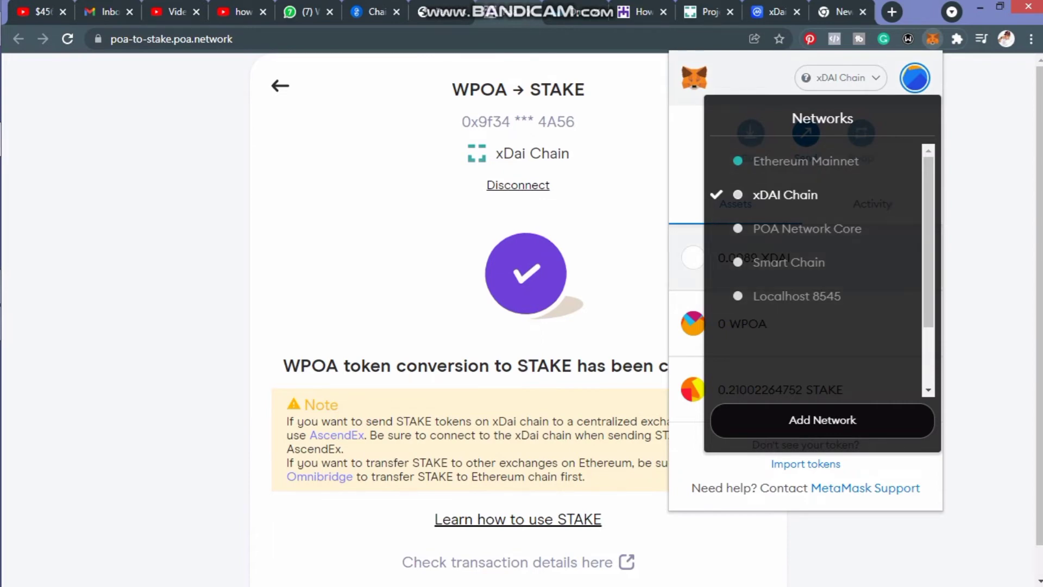
pyautogui.press('Escape')
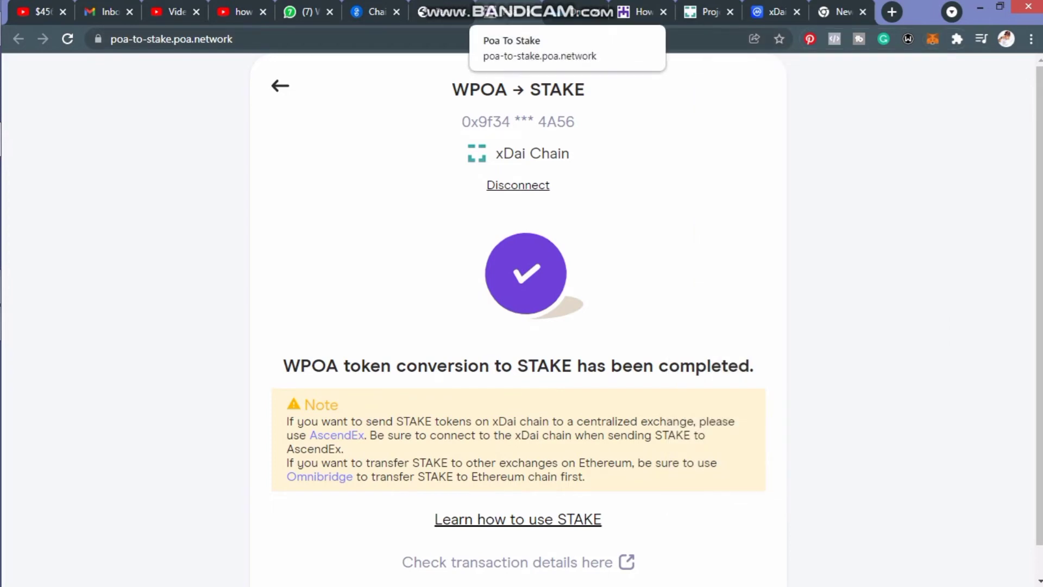
# - Switch to OmniBridge, set the bridge pair to BSC⇋XDAI and try to claim the unclaimed STAKE transfer from the history
pyautogui.click(530, 11)
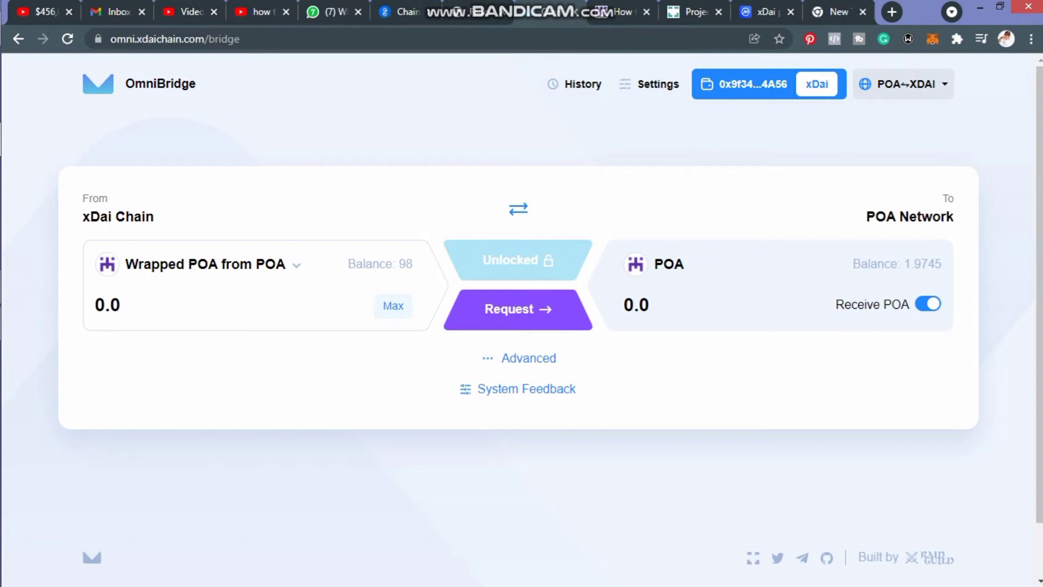
pyautogui.click(905, 84)
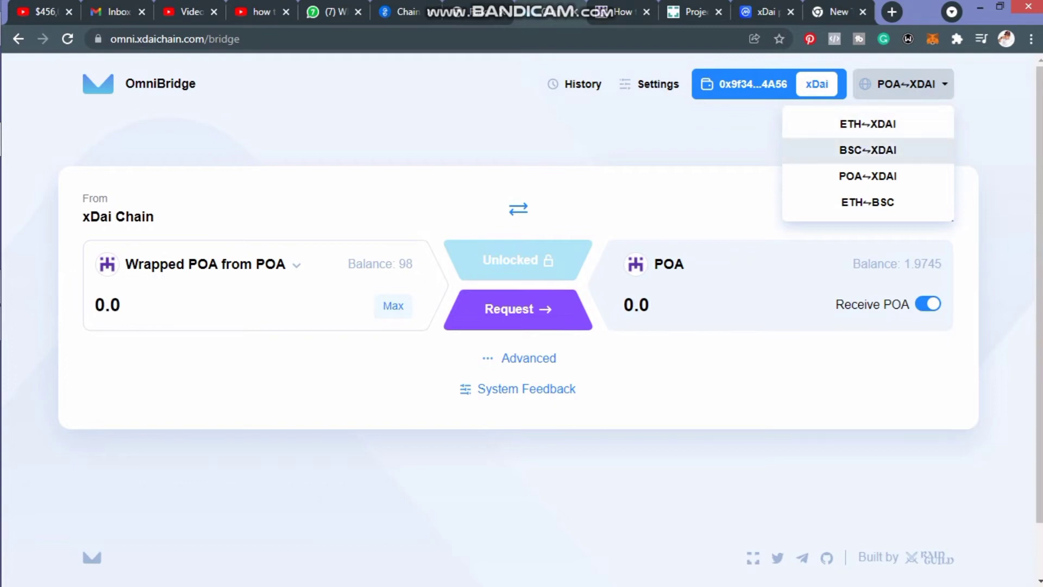
pyautogui.click(868, 150)
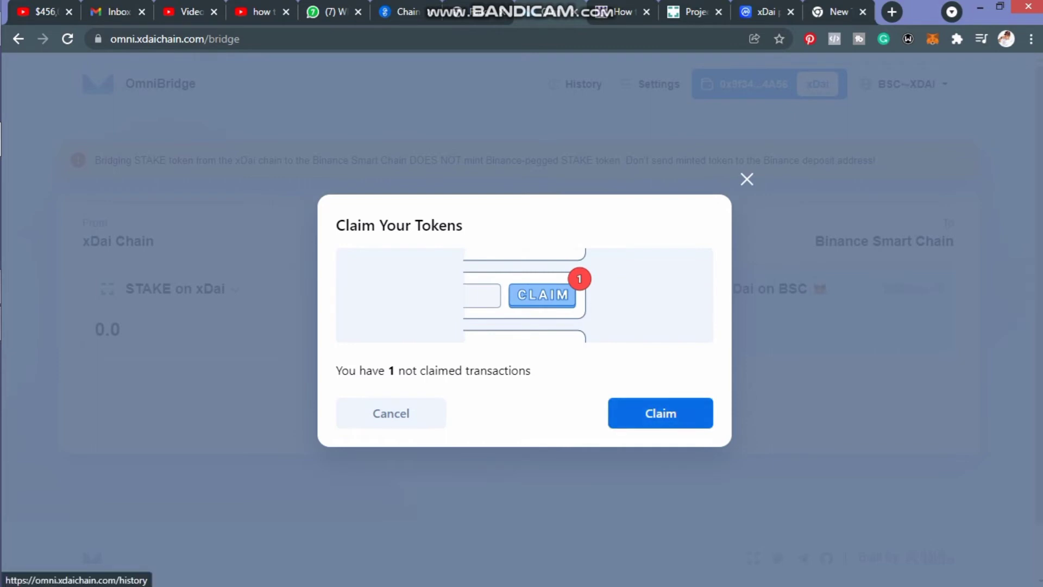
pyautogui.click(661, 413)
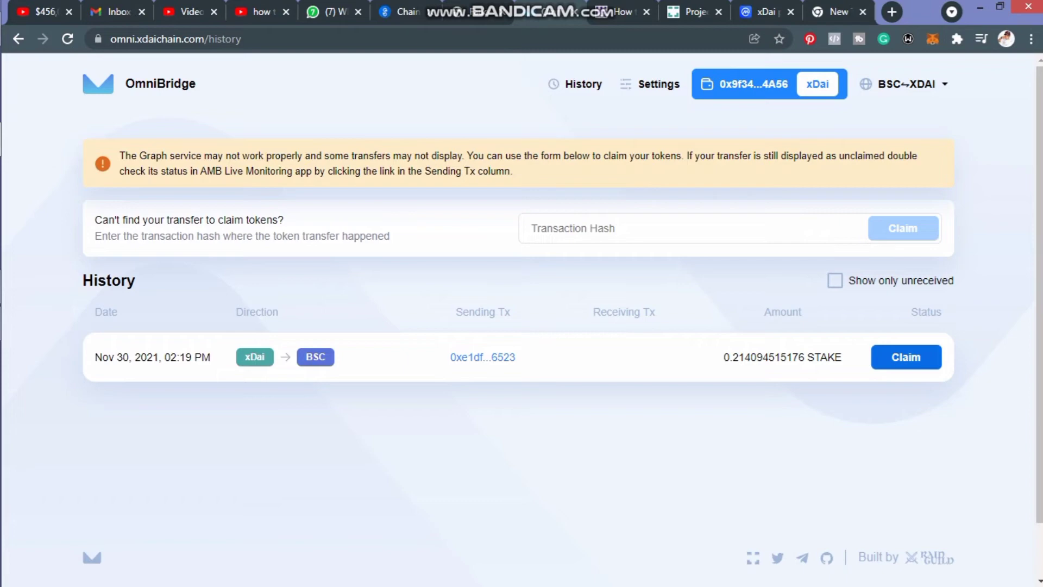
pyautogui.click(906, 357)
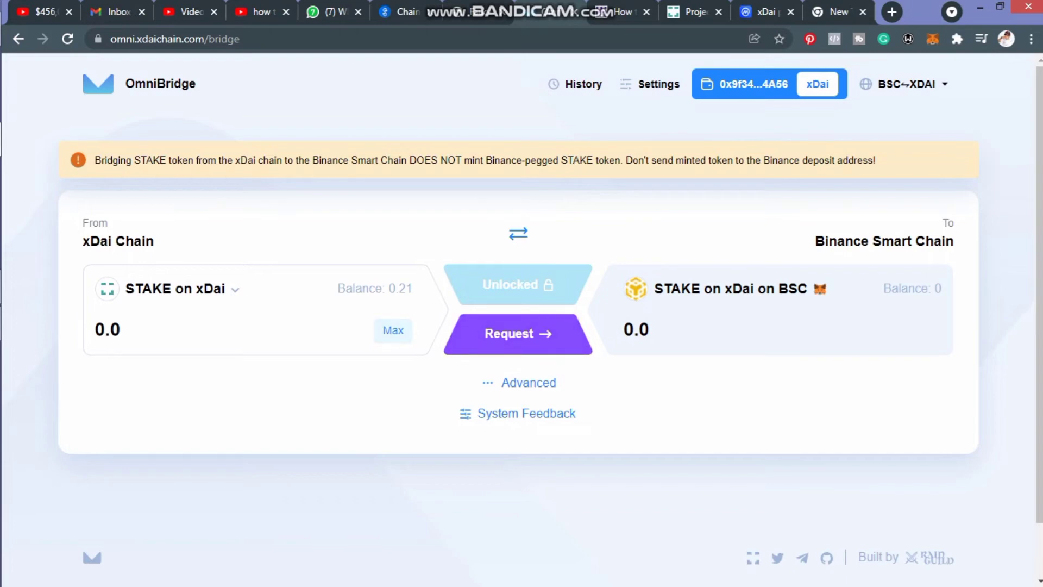
# - Set the transfer amount to the maximum 0.21002264752 STAKE, unlock the token and approve the access permission in MetaMask
pyautogui.click(393, 331)
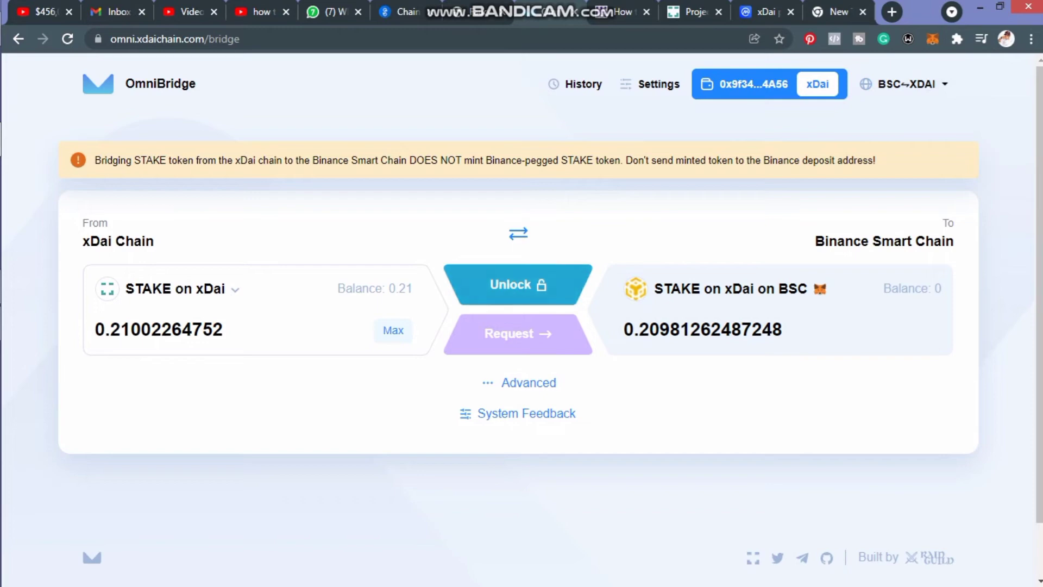
pyautogui.click(518, 284)
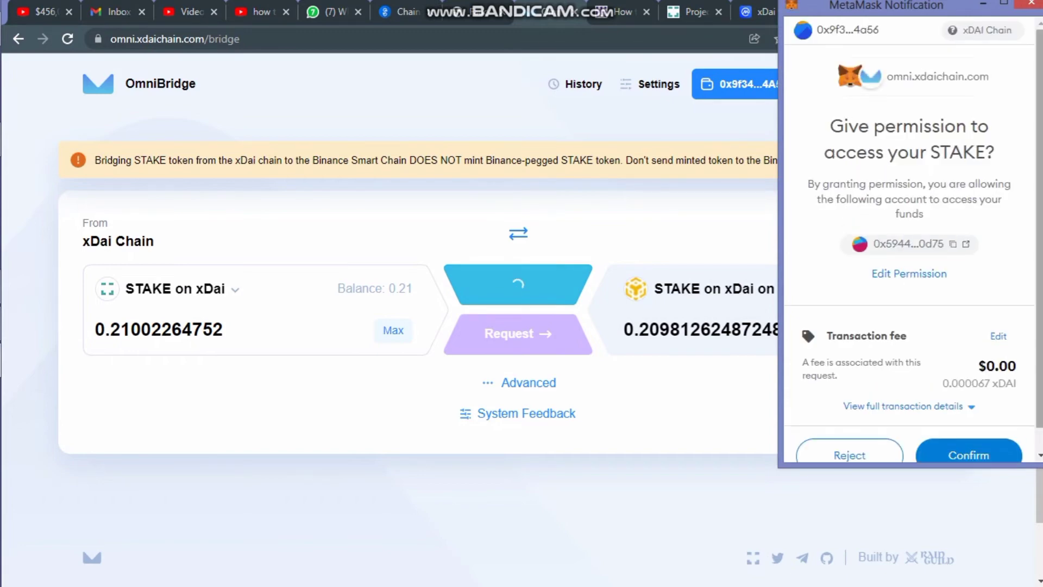
pyautogui.scroll(-1, 913, 242)
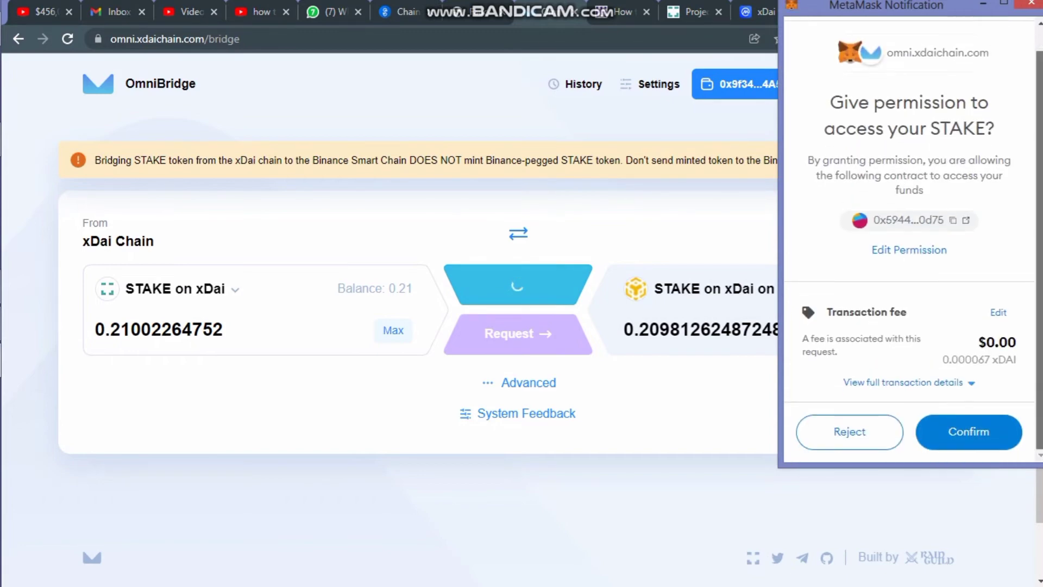
pyautogui.click(968, 431)
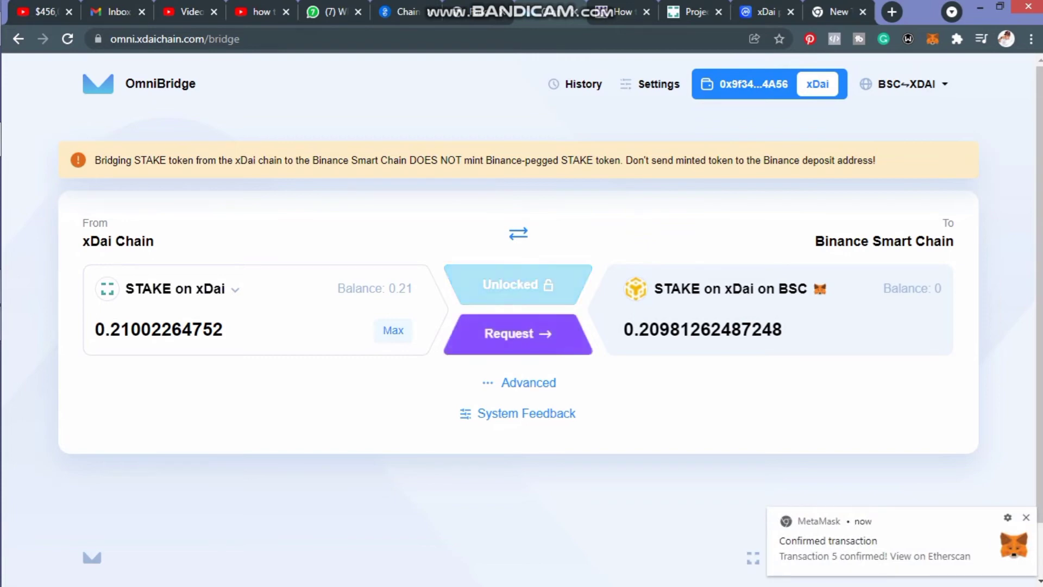
# - Request the STAKE transfer from xDai Chain to Binance Smart Chain and confirm the relay transaction in MetaMask
pyautogui.click(518, 334)
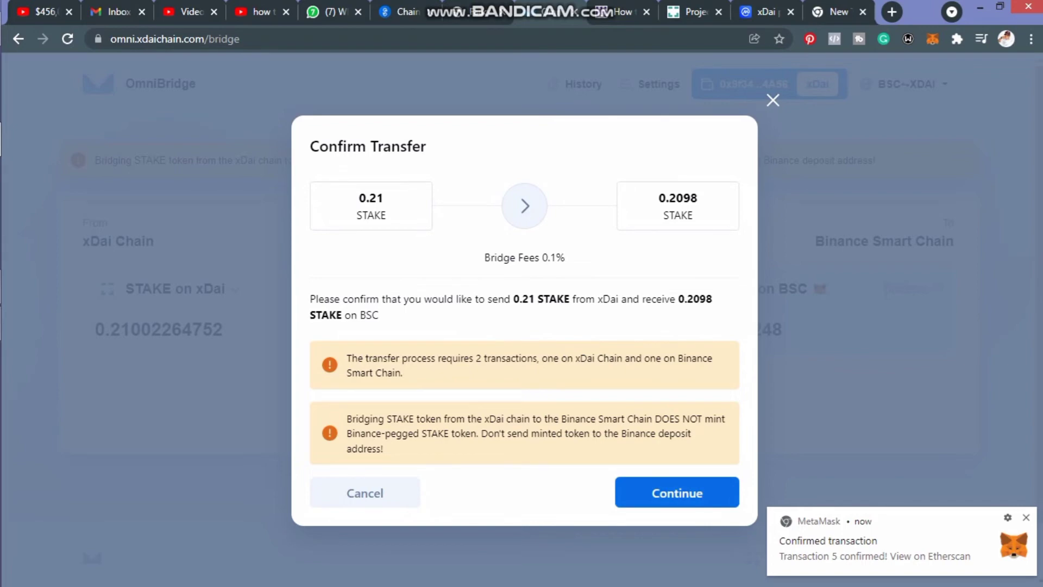
pyautogui.click(677, 493)
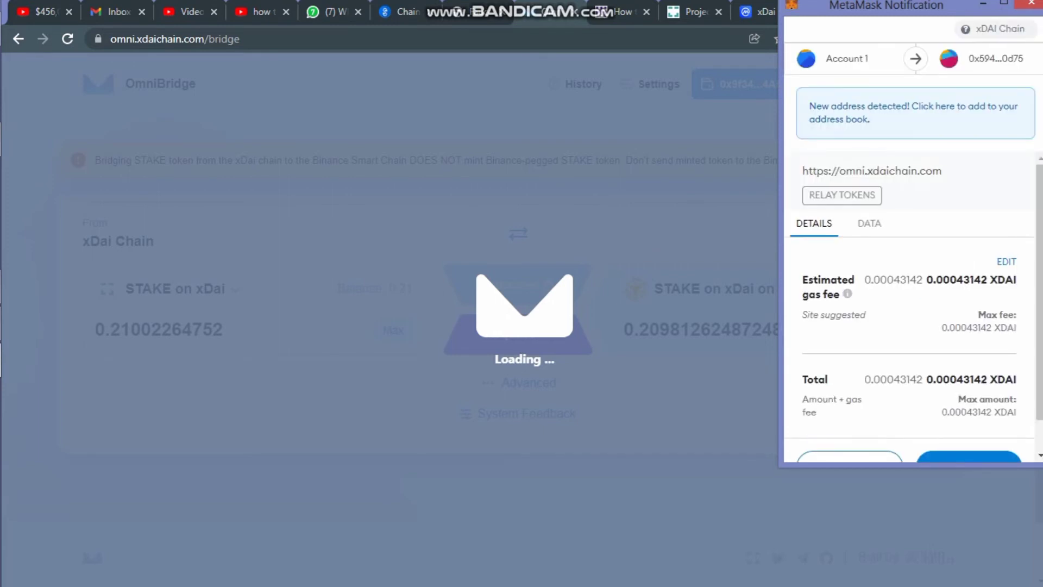
pyautogui.scroll(-1, 913, 307)
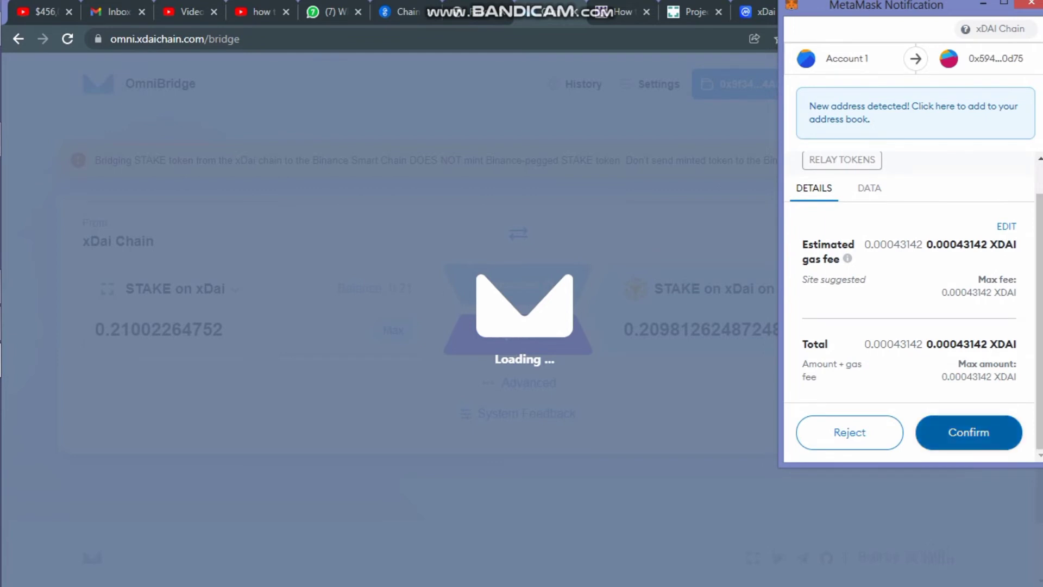
pyautogui.click(968, 432)
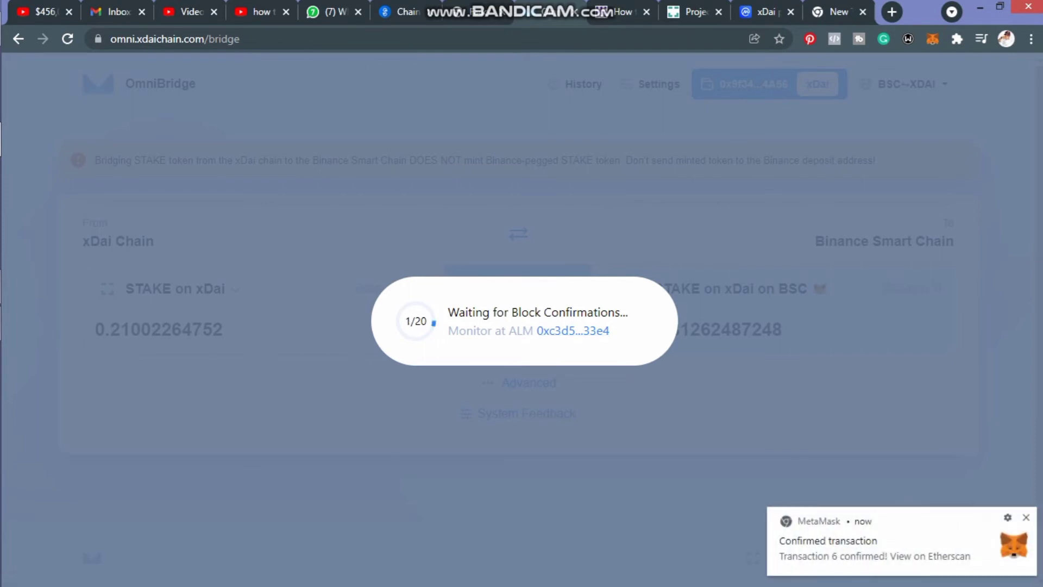
# - Examine the transfer's validator status on the AMB Live Monitoring page, and check the wallet's xDAI Chain assets in MetaMask
pyautogui.click(573, 330)
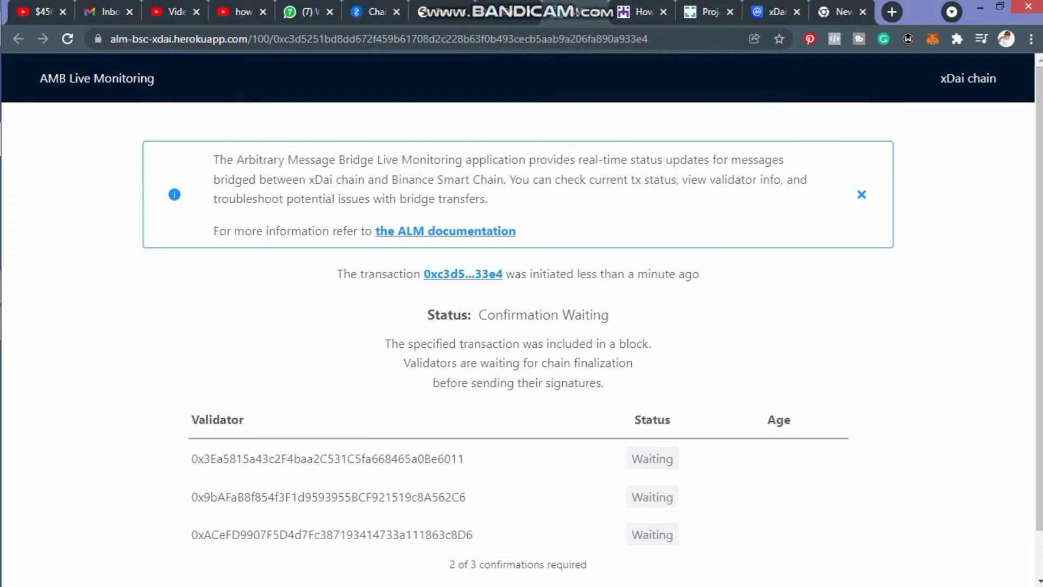
pyautogui.moveTo(1039, 283); pyautogui.dragTo(1039, 296)
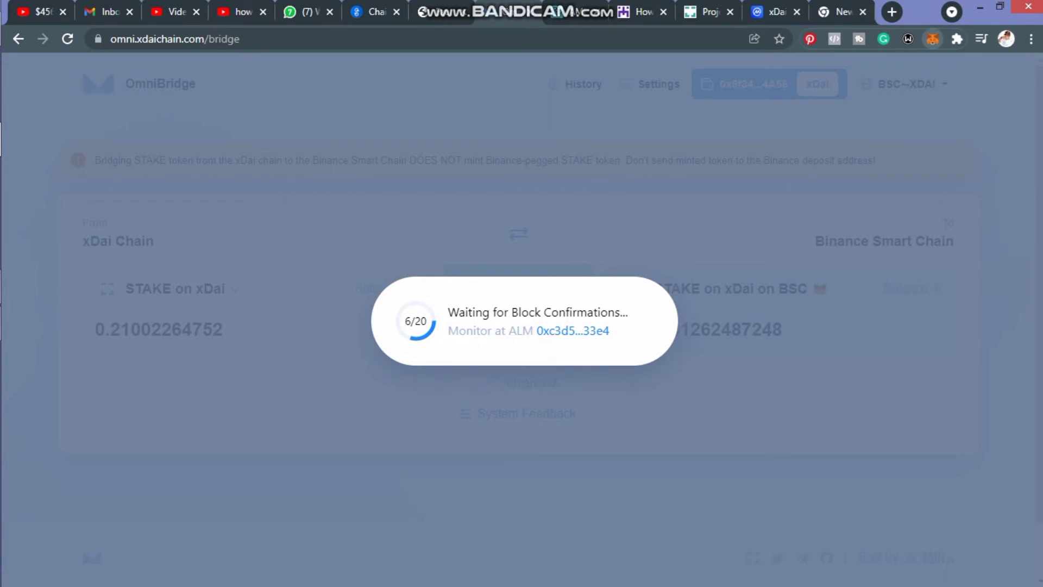
pyautogui.click(933, 38)
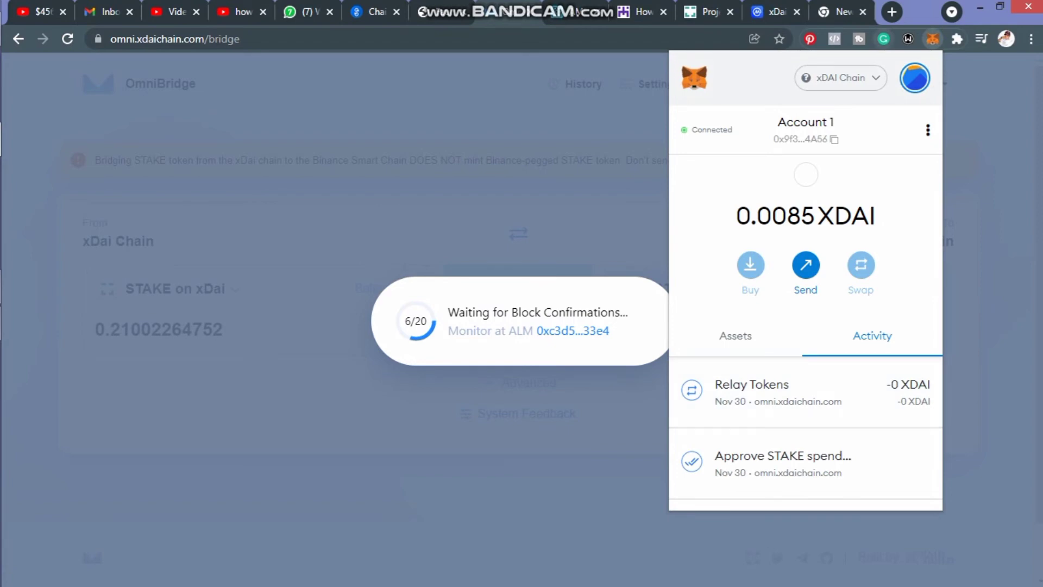
pyautogui.click(736, 336)
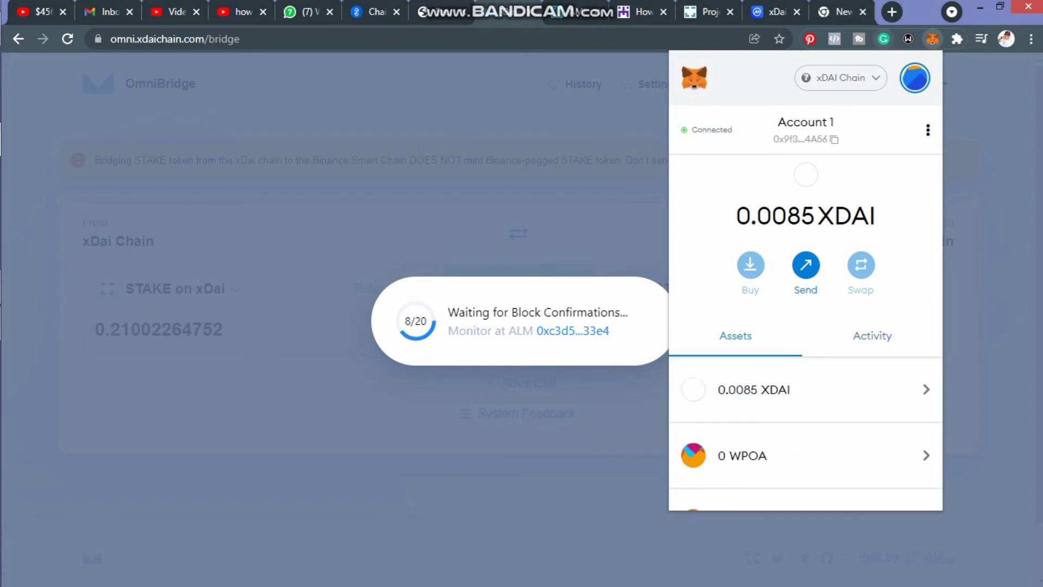
pyautogui.scroll(-3, 805, 304)
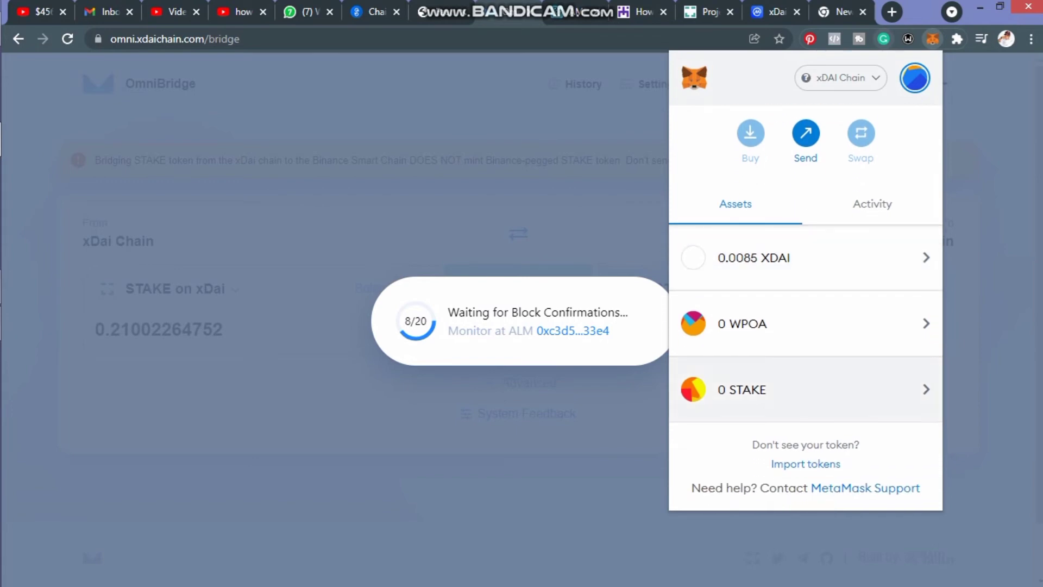
pyautogui.scroll(3, 805, 304)
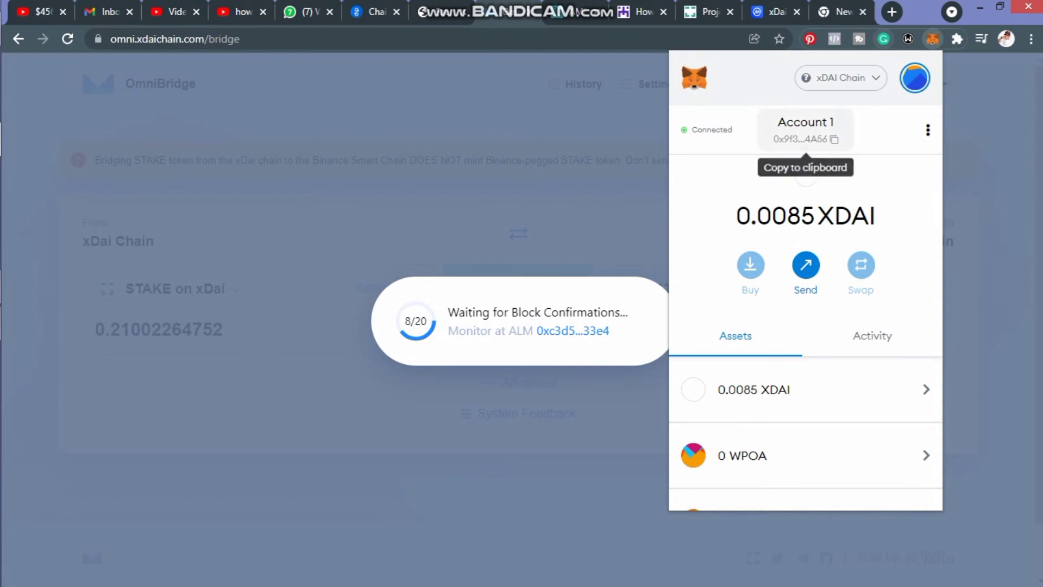
pyautogui.click(840, 78)
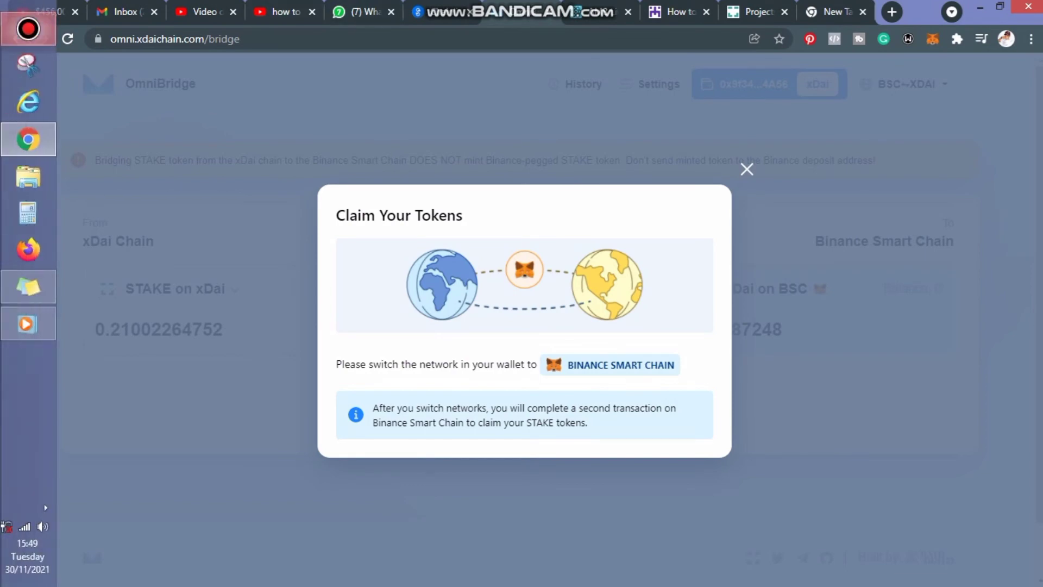
pyautogui.click(29, 28)
pyautogui.click(28, 28)
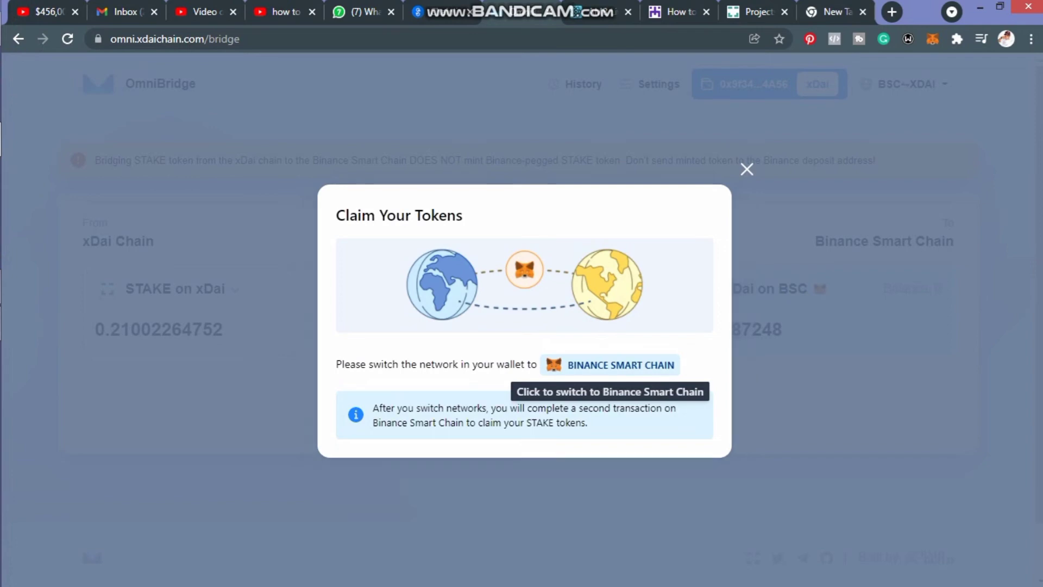
# - Claim the bridged STAKE tokens on Binance Smart Chain, allowing the network switch and confirming the claim transaction in MetaMask
pyautogui.click(621, 364)
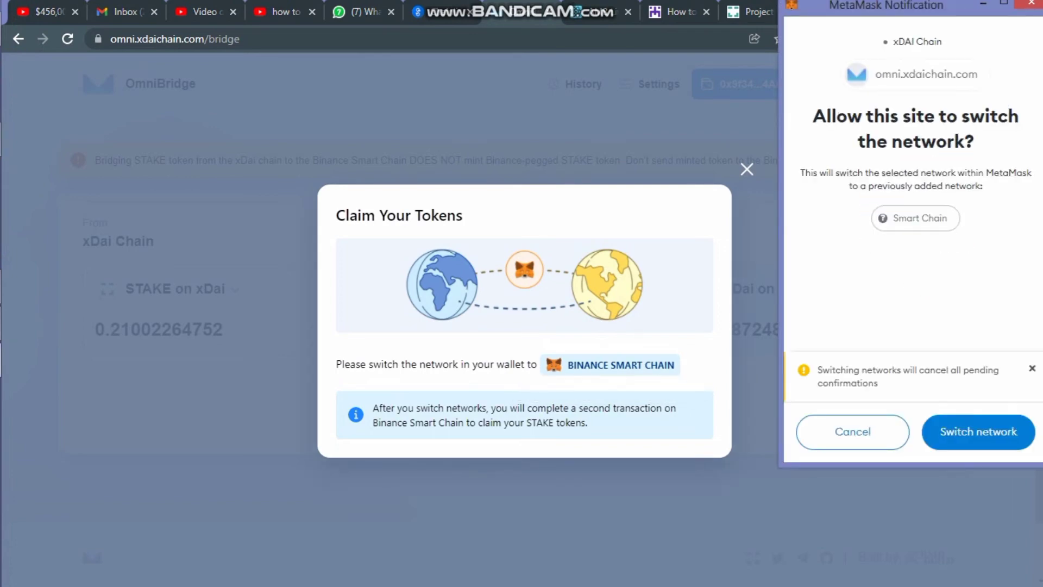
pyautogui.click(979, 432)
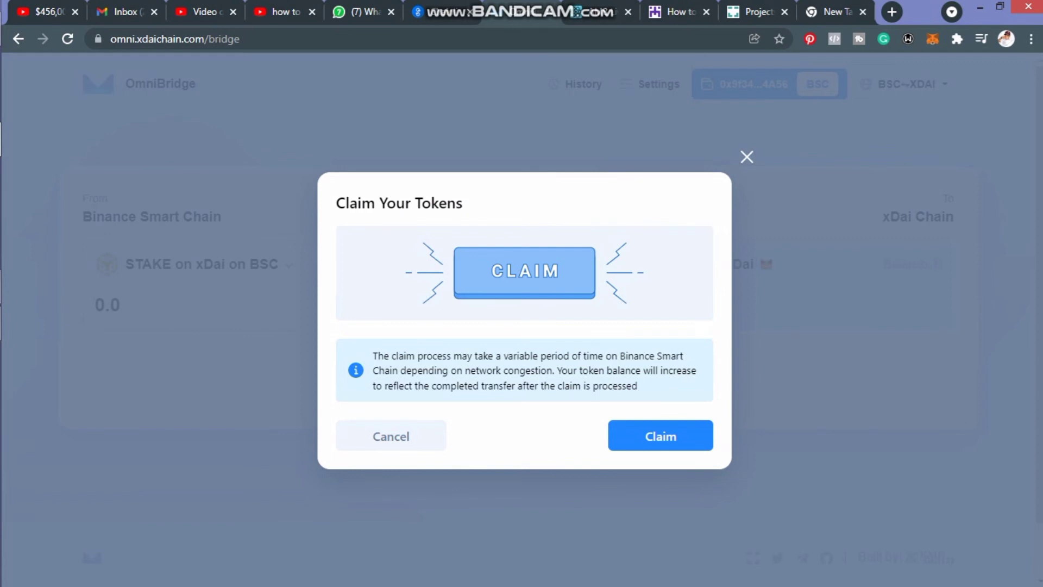
pyautogui.click(661, 436)
pyautogui.click(661, 436)
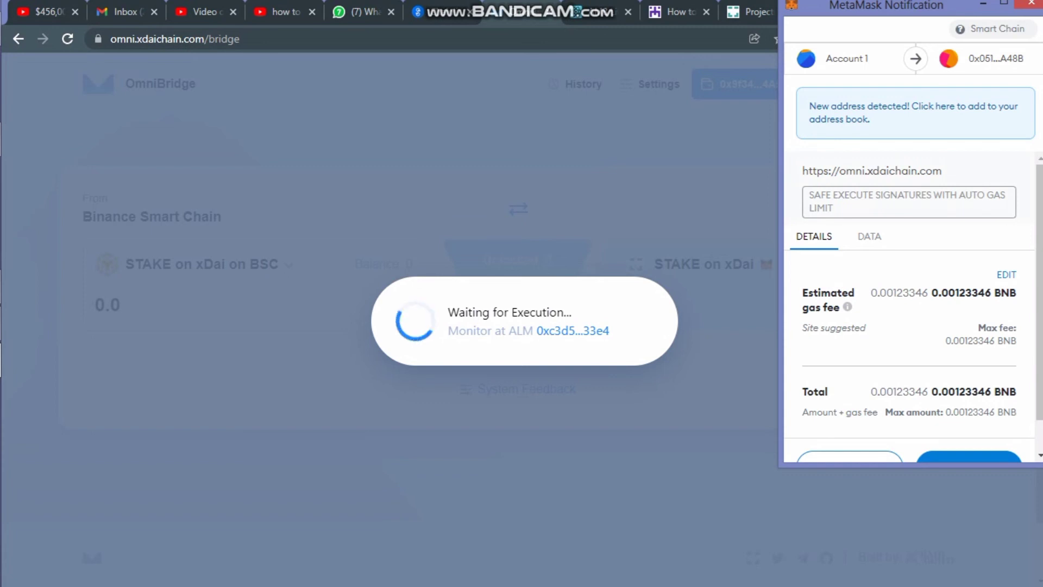
pyautogui.scroll(-1, 913, 307)
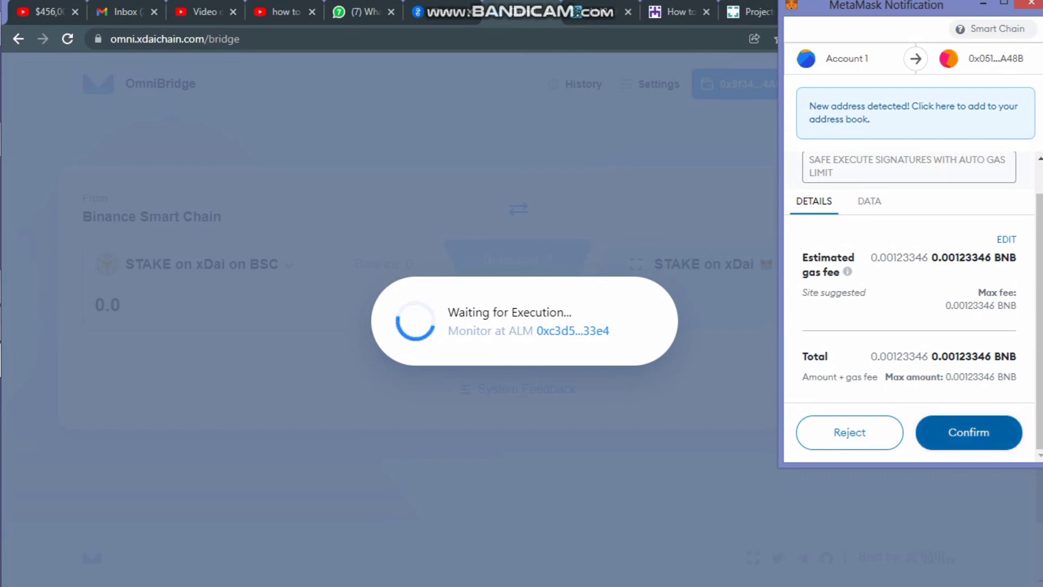
pyautogui.click(968, 432)
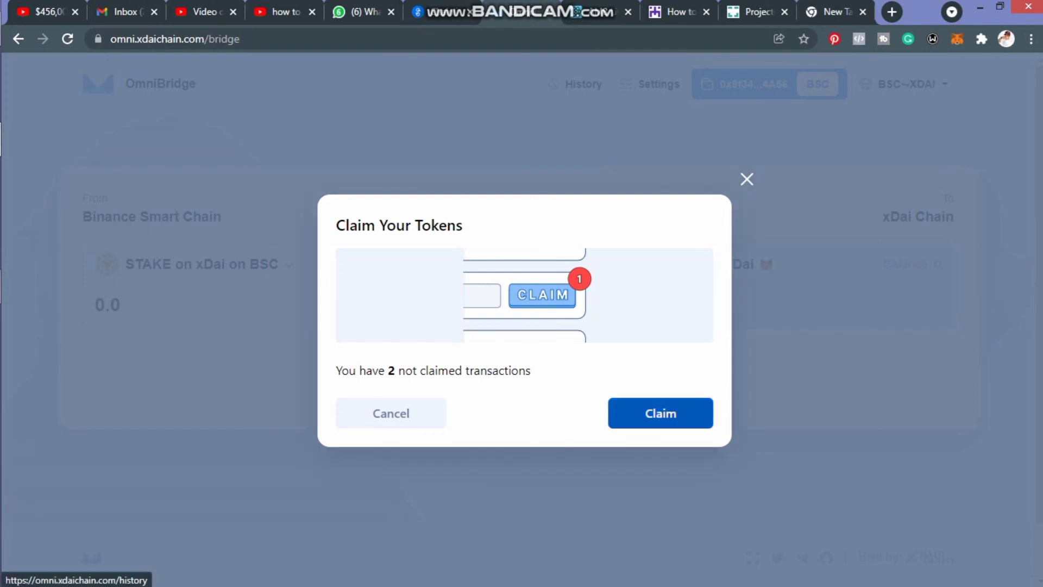
# - Try to claim the 03:47 PM xDai to BSC STAKE transfer from the unclaimed transactions history and dismiss the notice
pyautogui.click(661, 413)
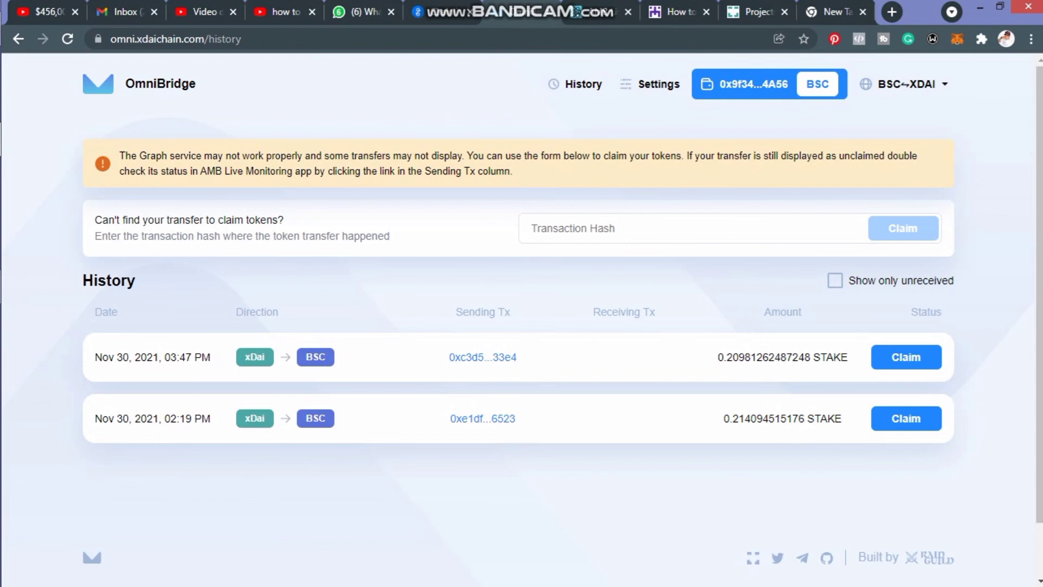
pyautogui.click(906, 357)
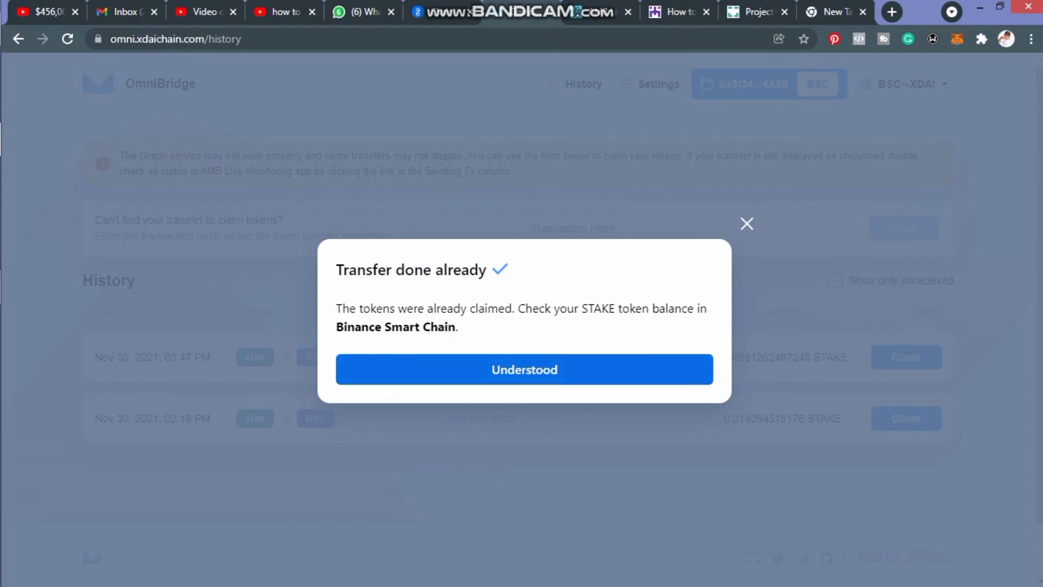
pyautogui.click(524, 369)
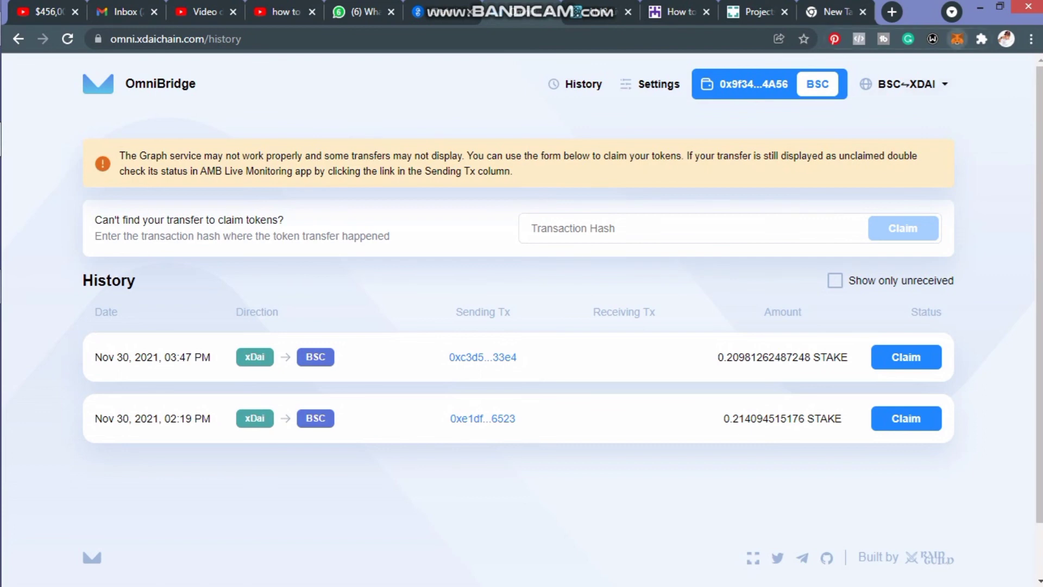
# - Check the STAKE token balance among the wallet's Smart Chain assets in MetaMask and return to the account overview
pyautogui.click(957, 39)
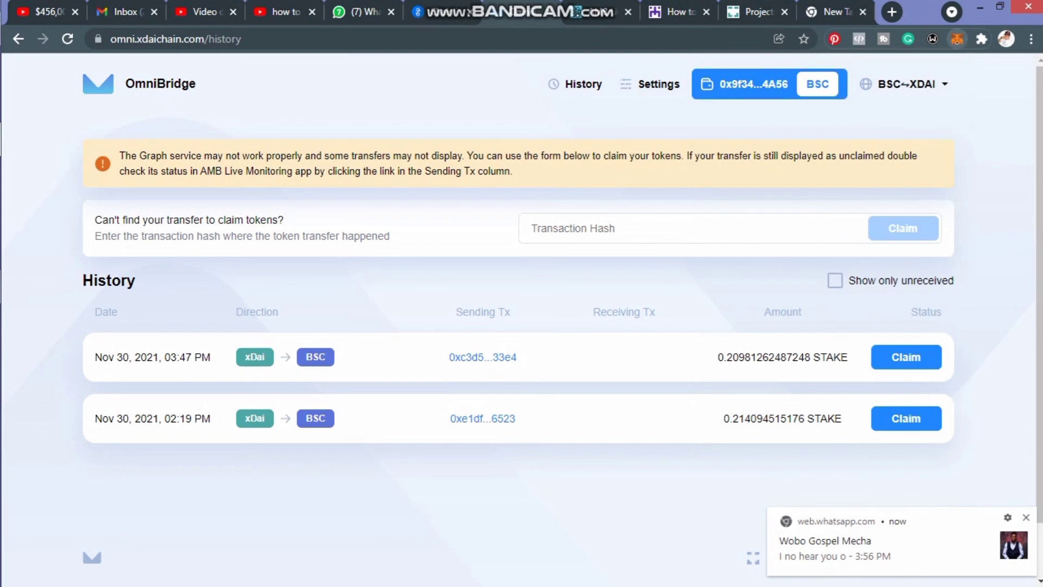
pyautogui.click(957, 39)
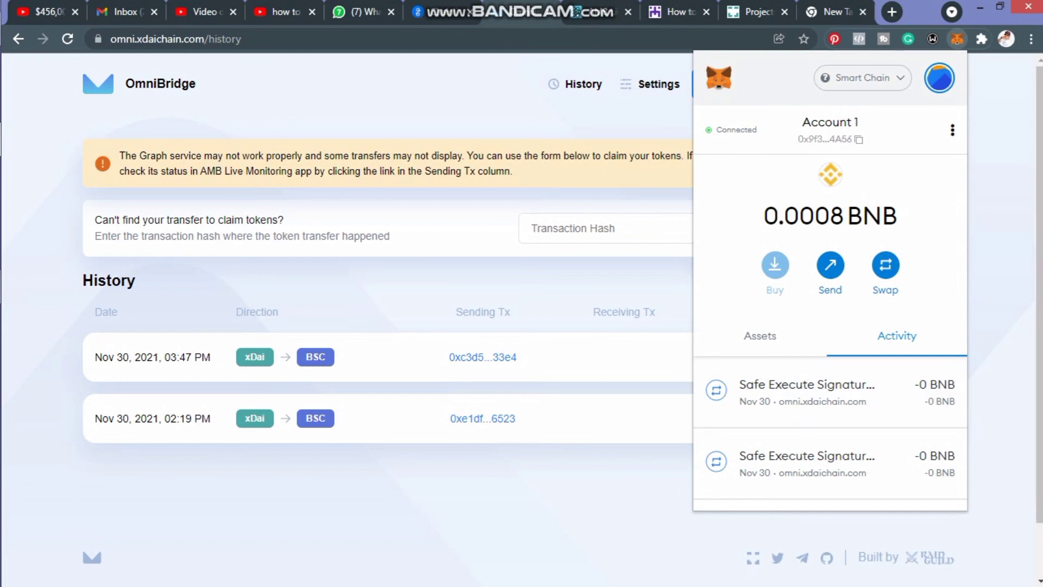
pyautogui.click(760, 336)
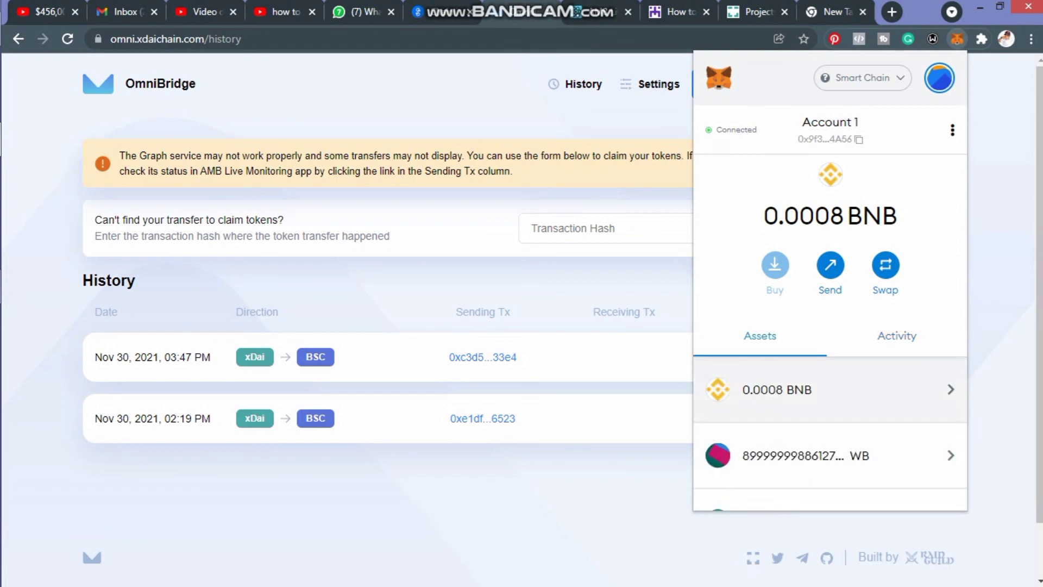
pyautogui.scroll(-3, 830, 389)
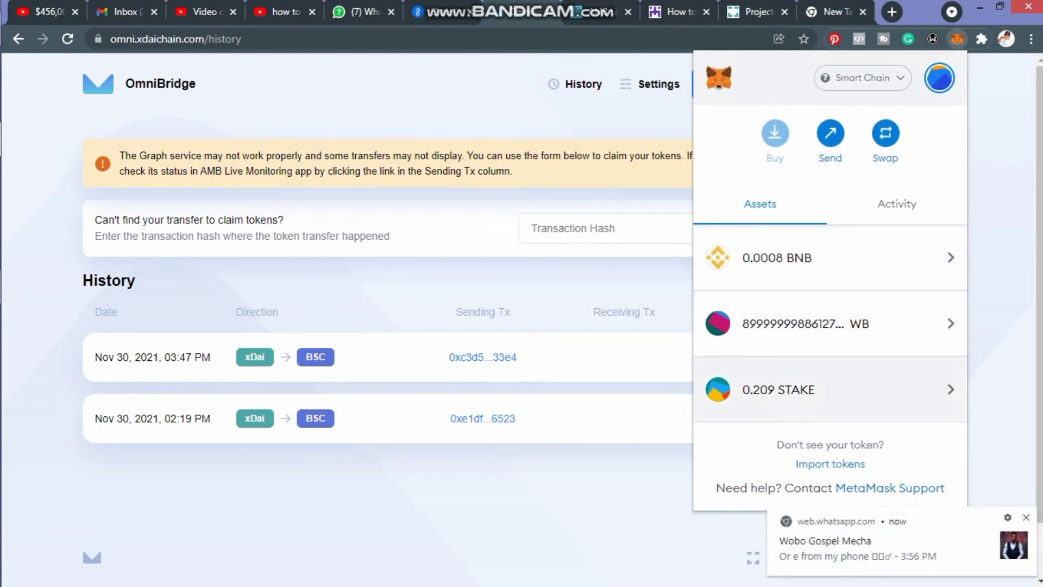
pyautogui.click(830, 389)
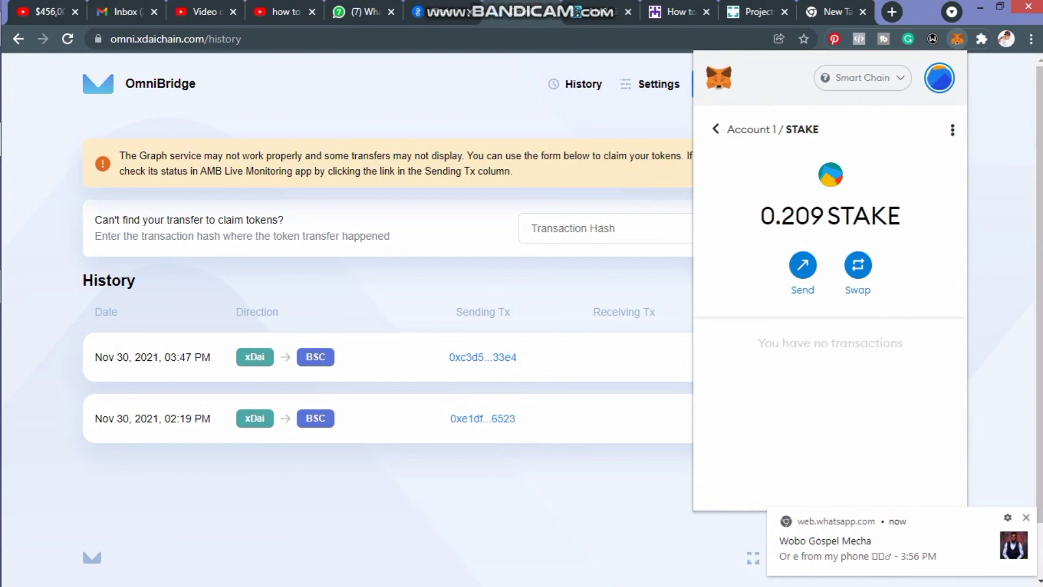
pyautogui.click(715, 130)
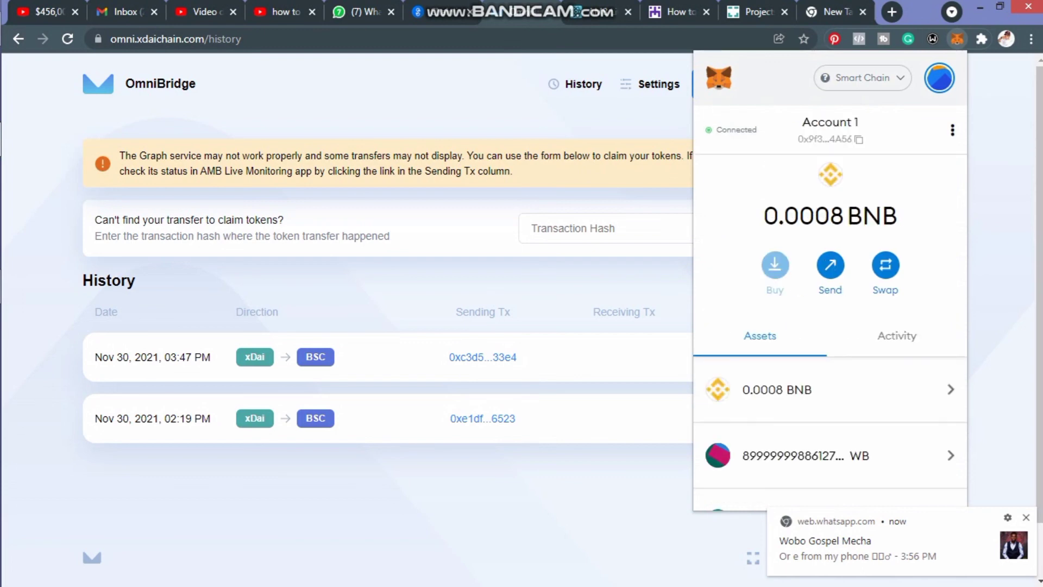
# - Check the 03:47 PM STAKE transfer's status on the AMB Live Monitoring page and leave the page
pyautogui.click(482, 357)
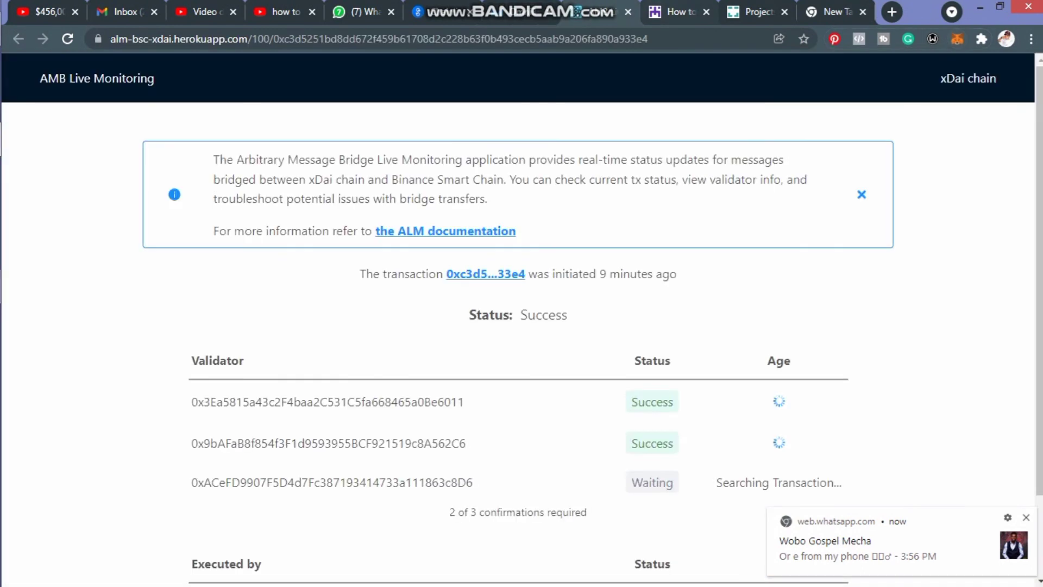
pyautogui.click(519, 12)
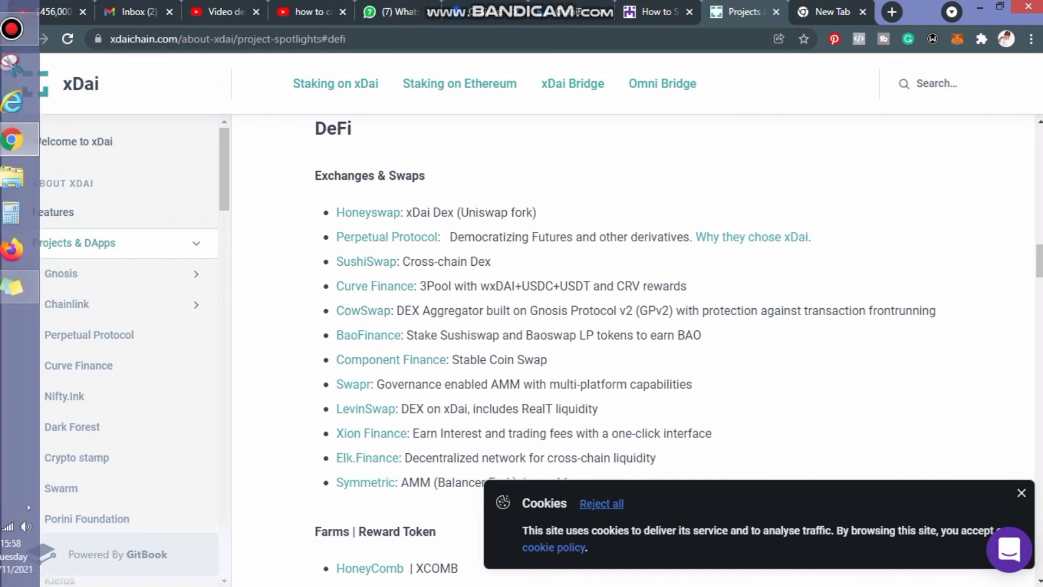
pyautogui.moveTo(28, 28)
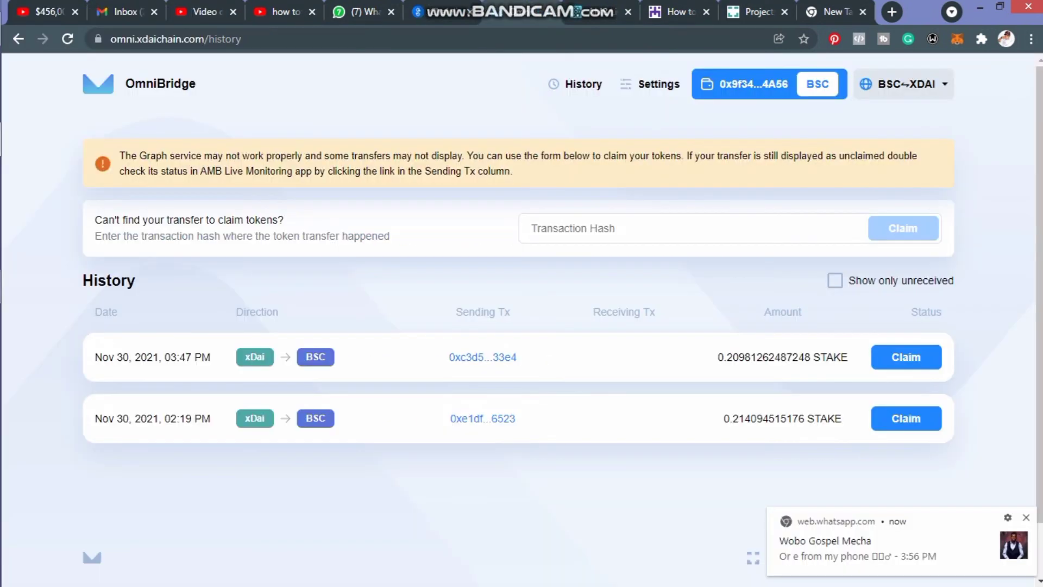